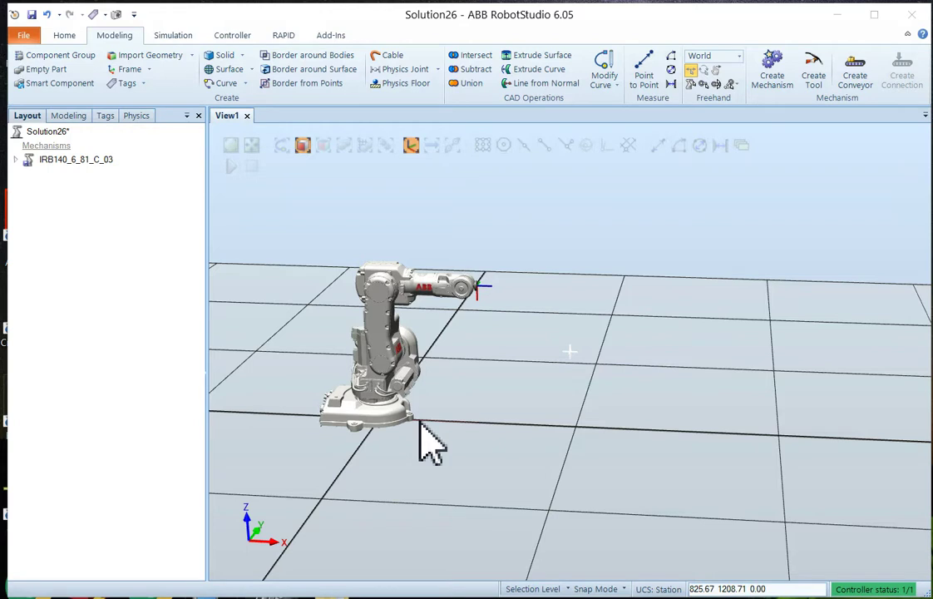
Hide the IRB140 robot by unchecking Visible
click(108, 162)
right_click(109, 161)
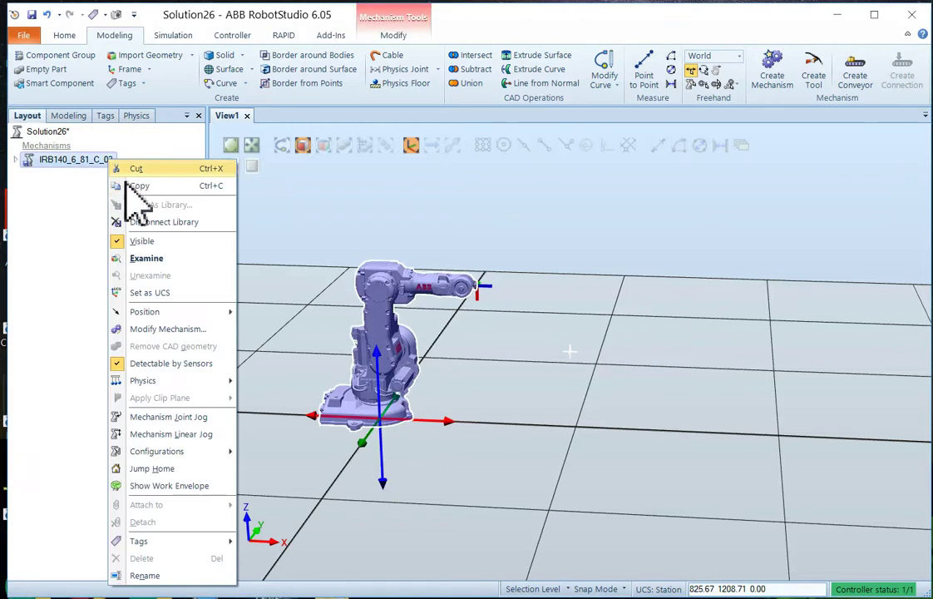
click(141, 241)
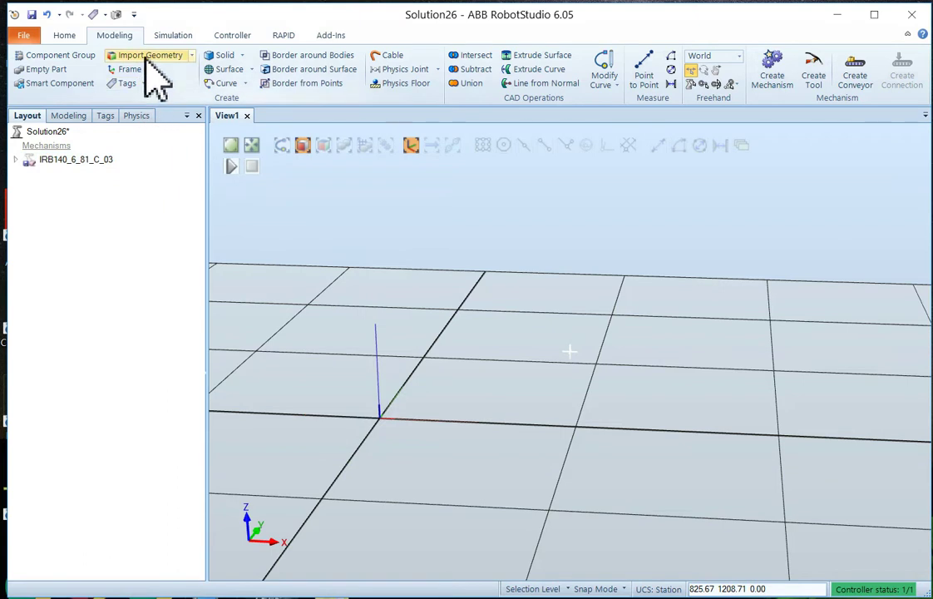
Create Part_5, a 100 mm radius sphere, and raise it above the floor along Z
click(214, 57)
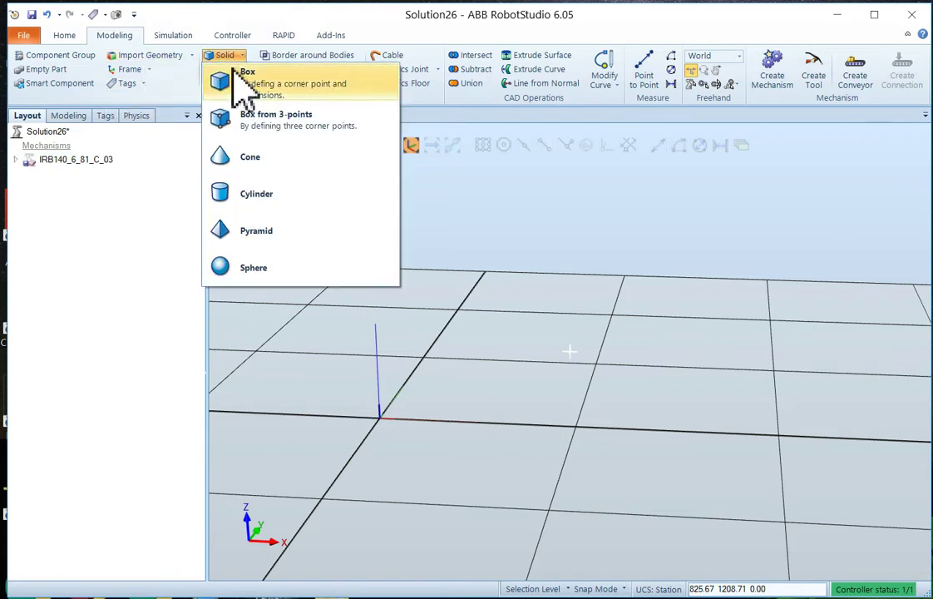
click(243, 268)
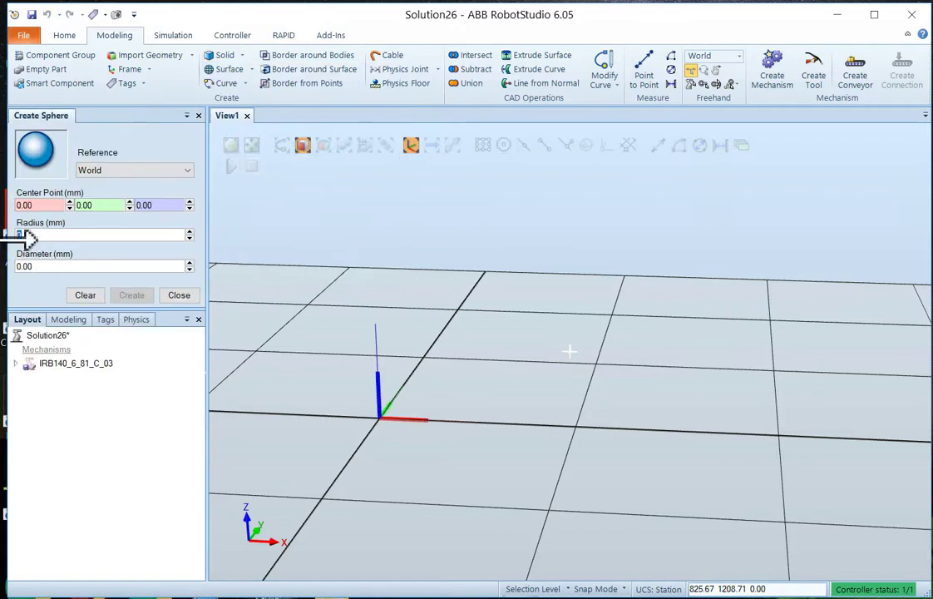
text(100)
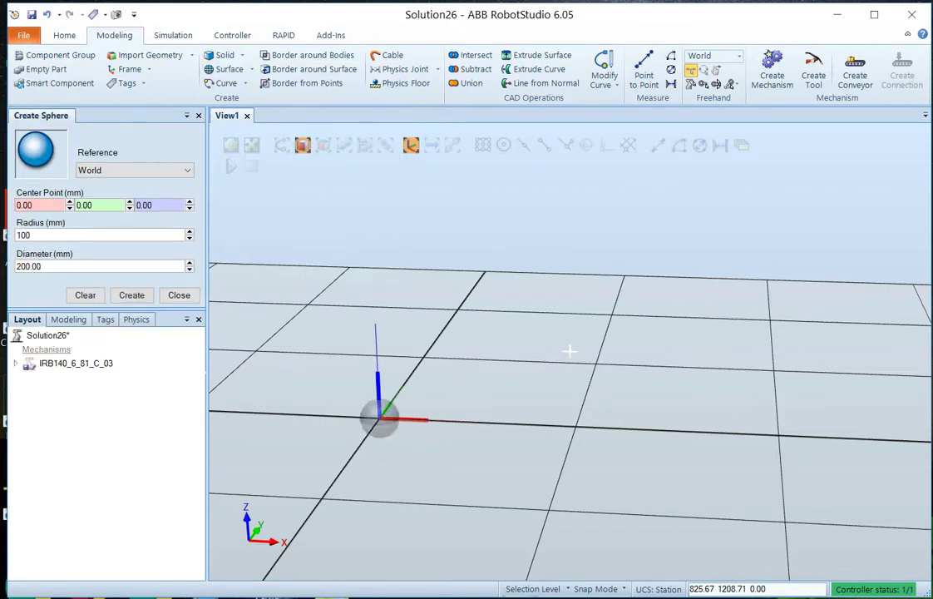
click(128, 296)
drag(381, 370, 381, 316)
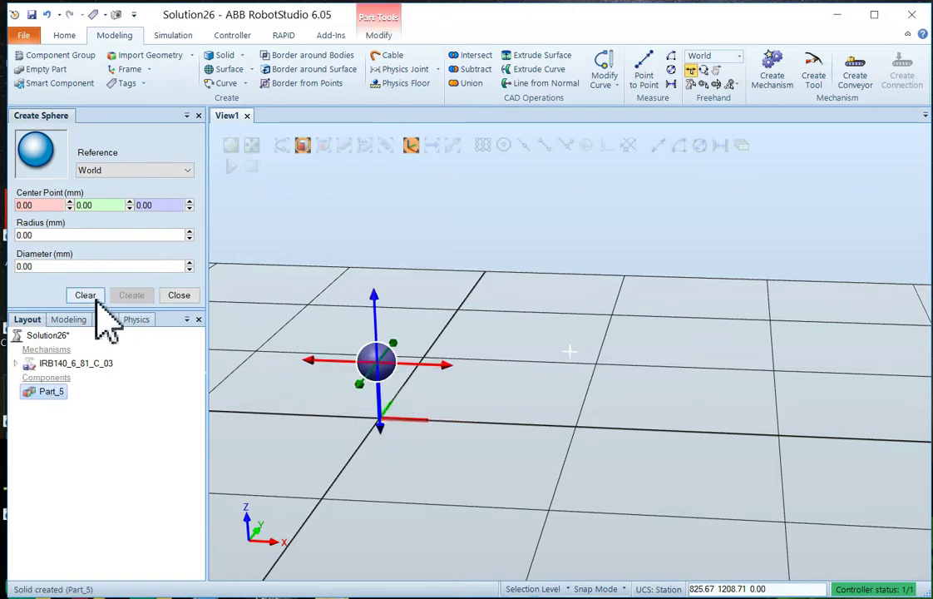
click(178, 295)
Create Part_6, a 2000 × 400 × 10 mm box lying flat at the origin
click(226, 55)
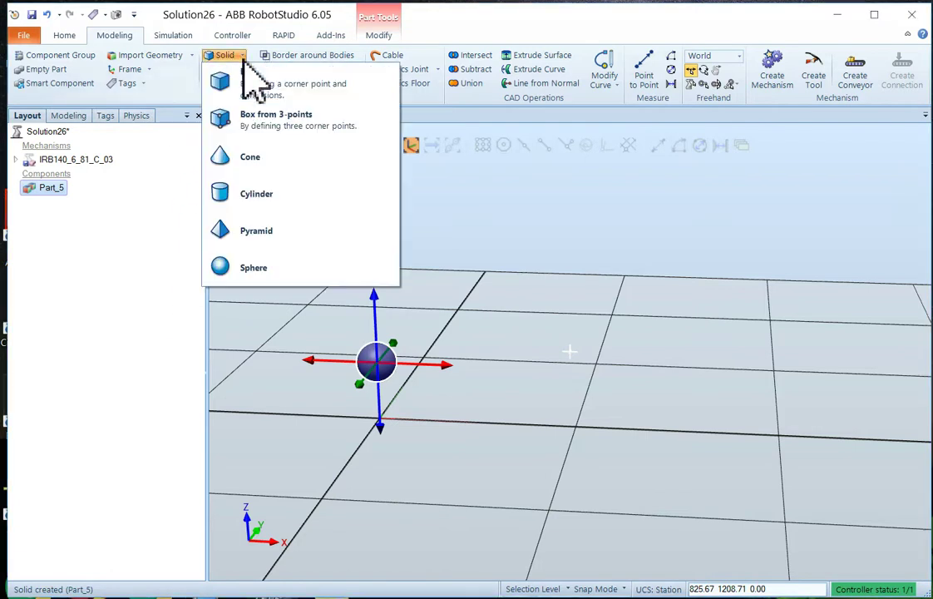
click(254, 89)
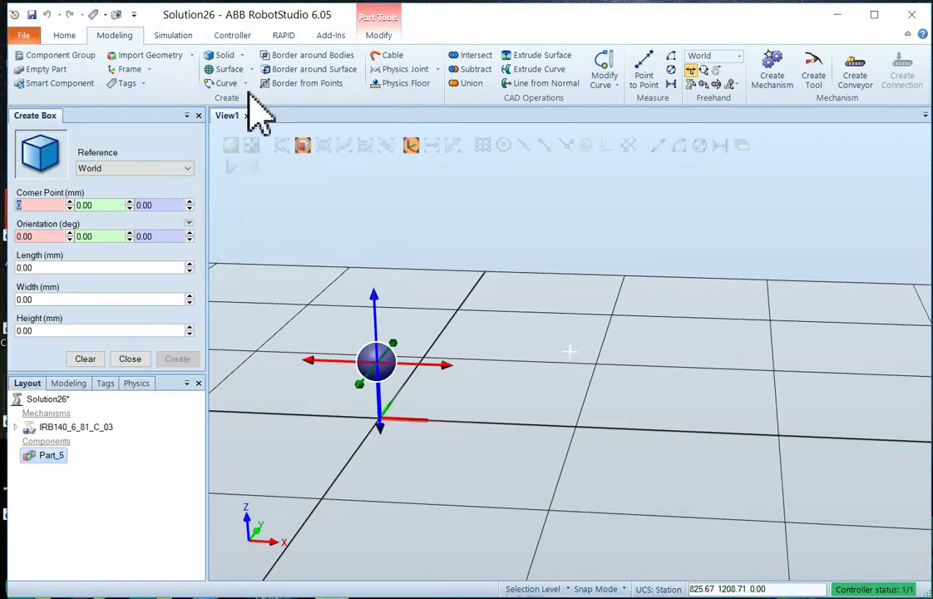
click(18, 267)
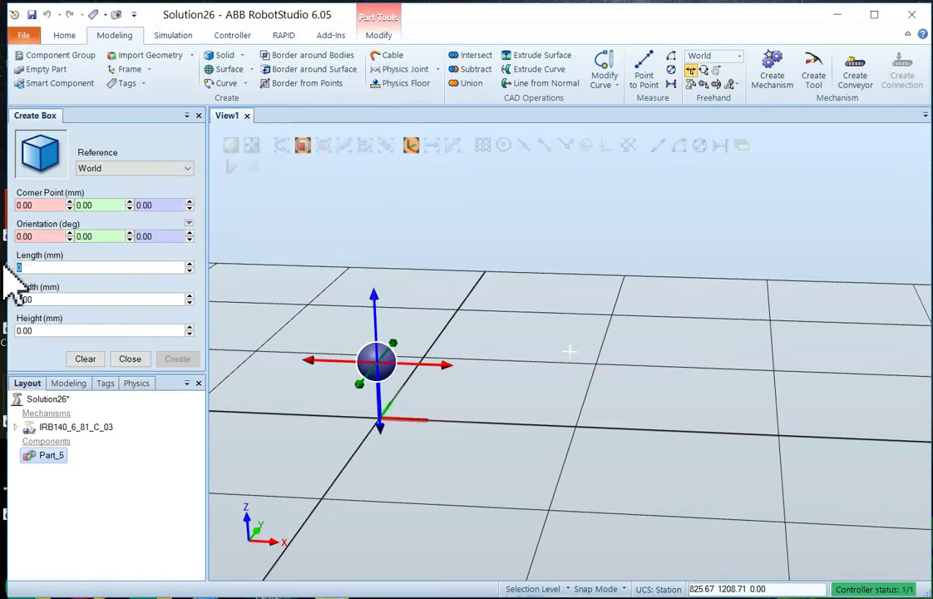
text(2000)
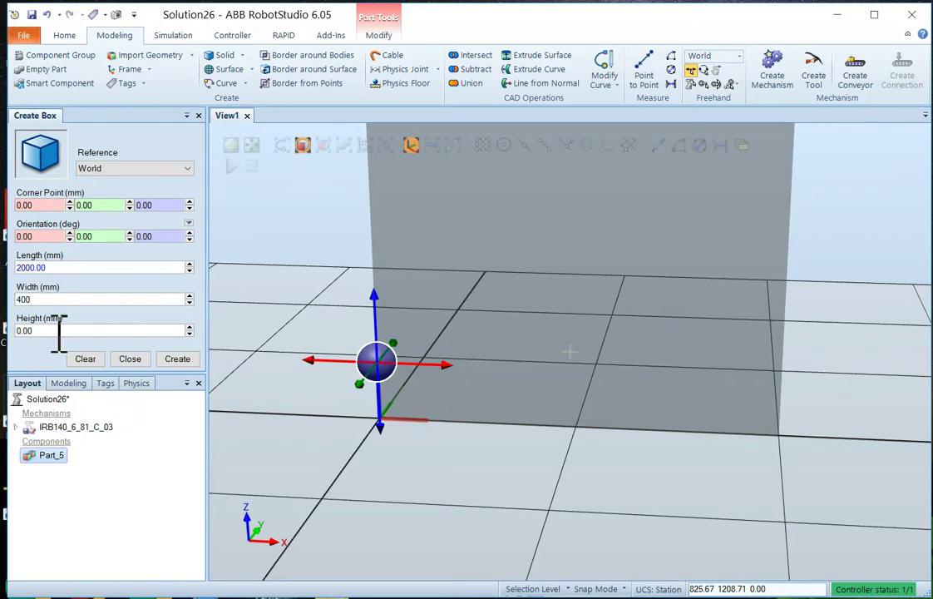
double_click(31, 331)
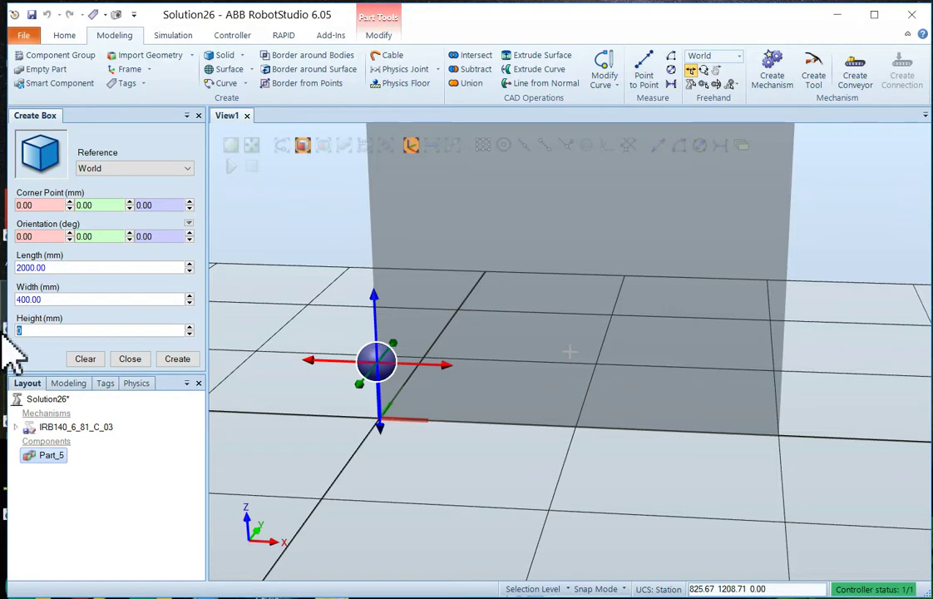
text(10)
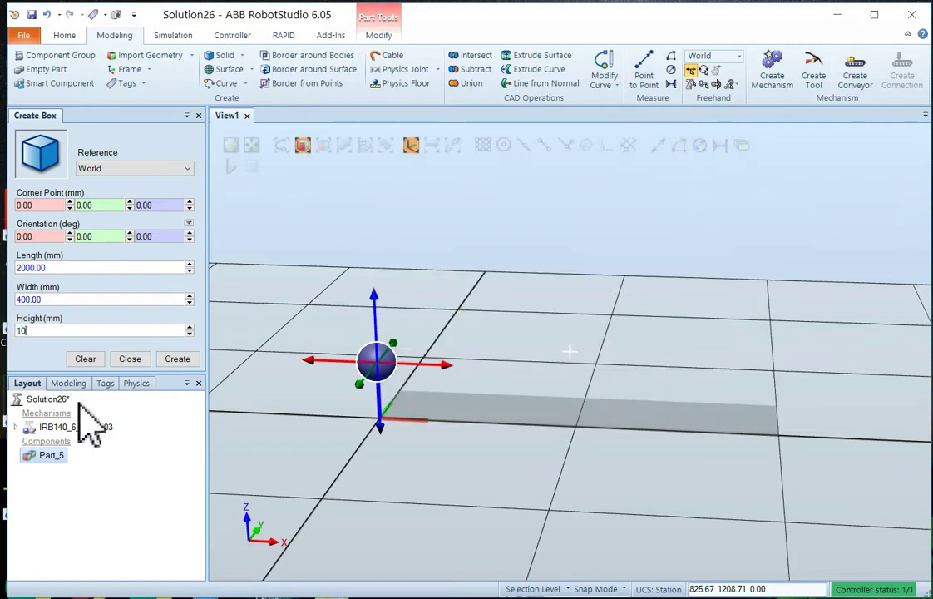
click(178, 360)
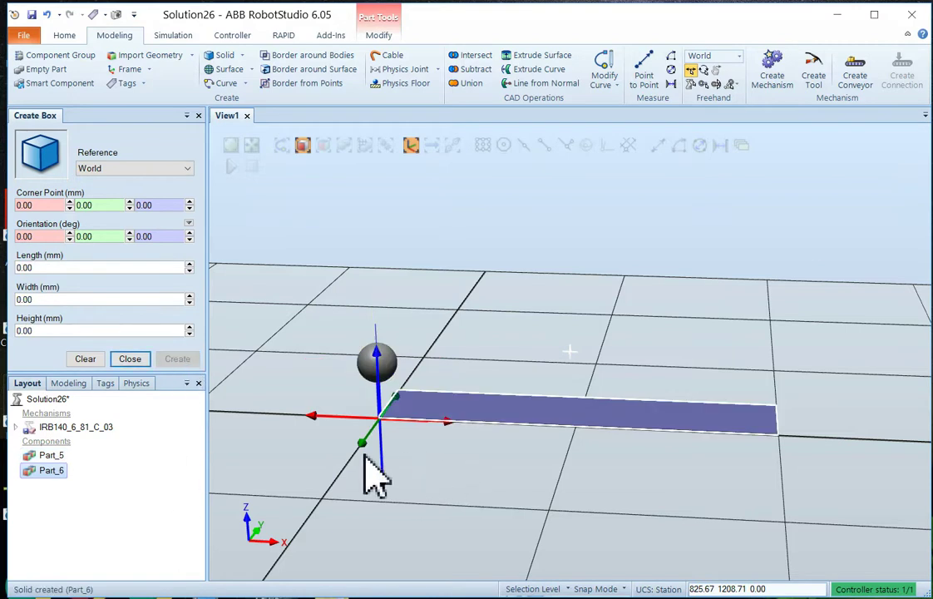
Rename Part_6 to Ramp and Part_5 to Sphere
click(129, 358)
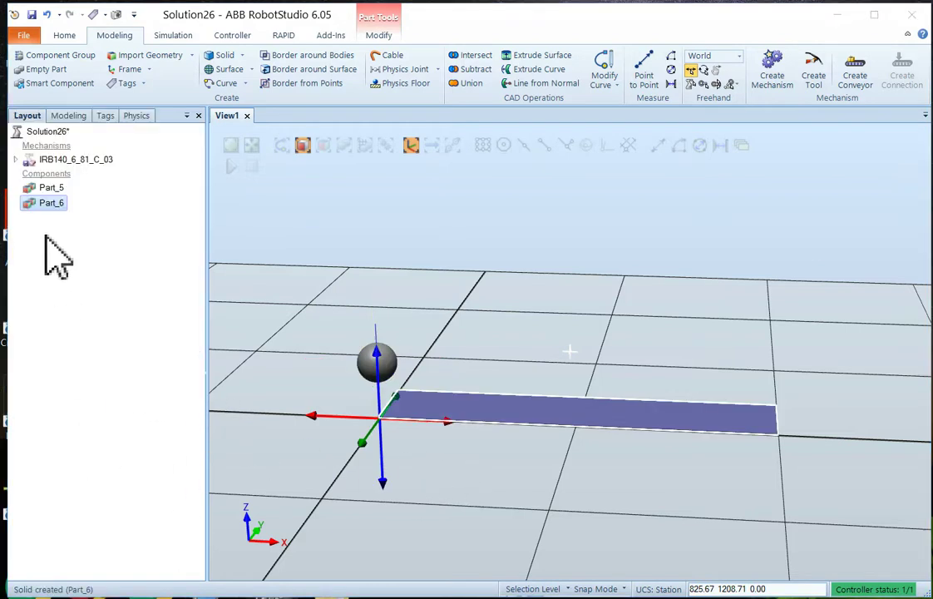
right_click(50, 203)
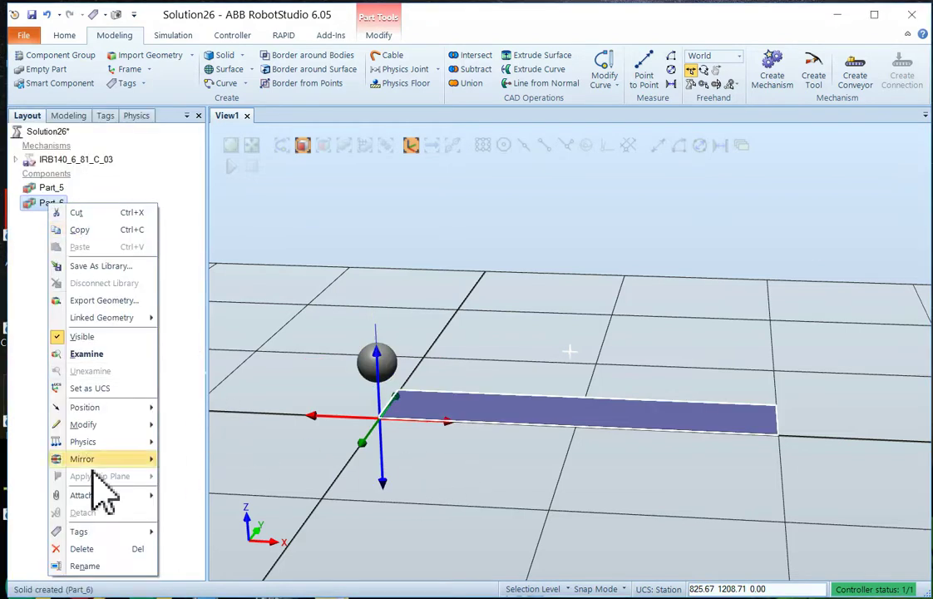
click(92, 565)
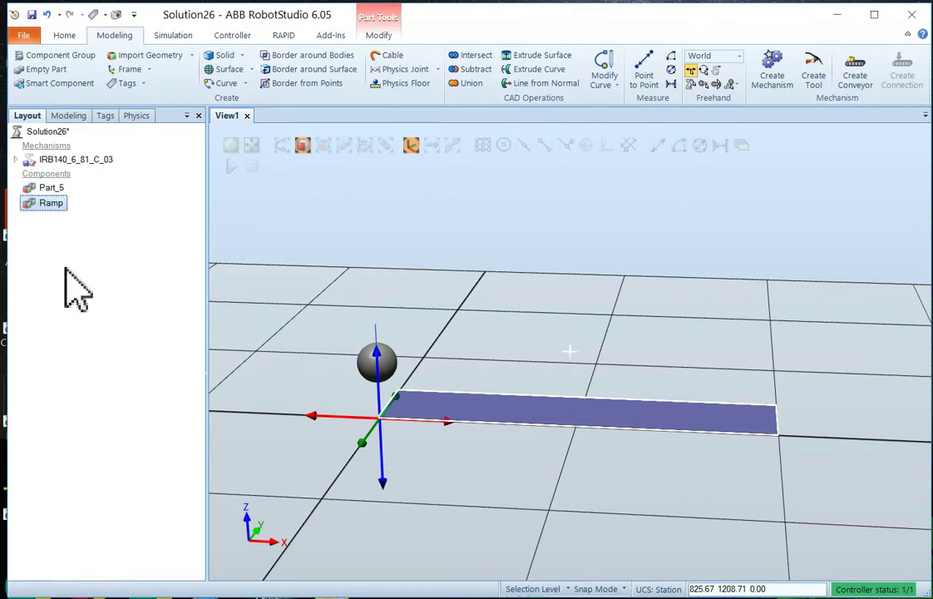
right_click(51, 188)
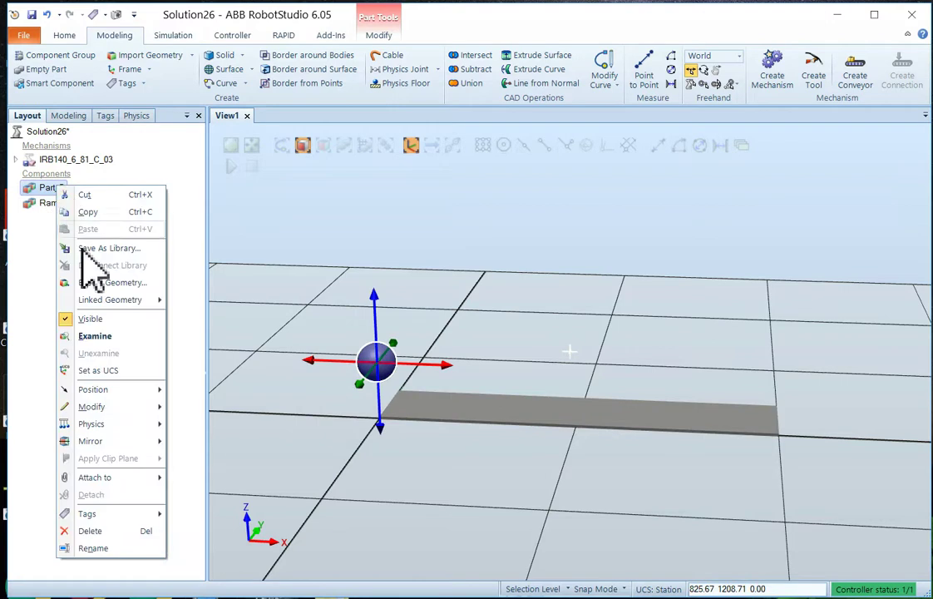
click(93, 548)
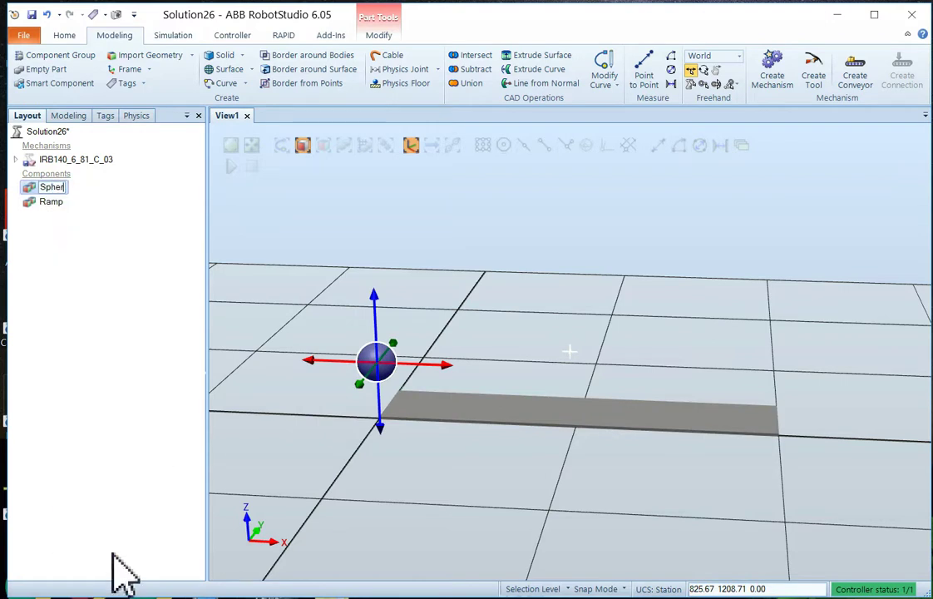
key(Return)
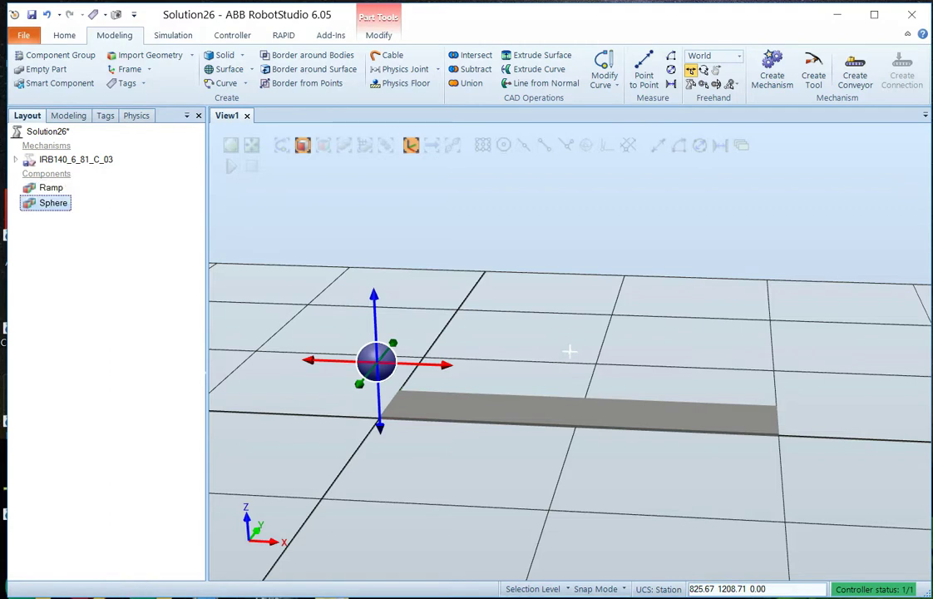
click(86, 287)
click(51, 188)
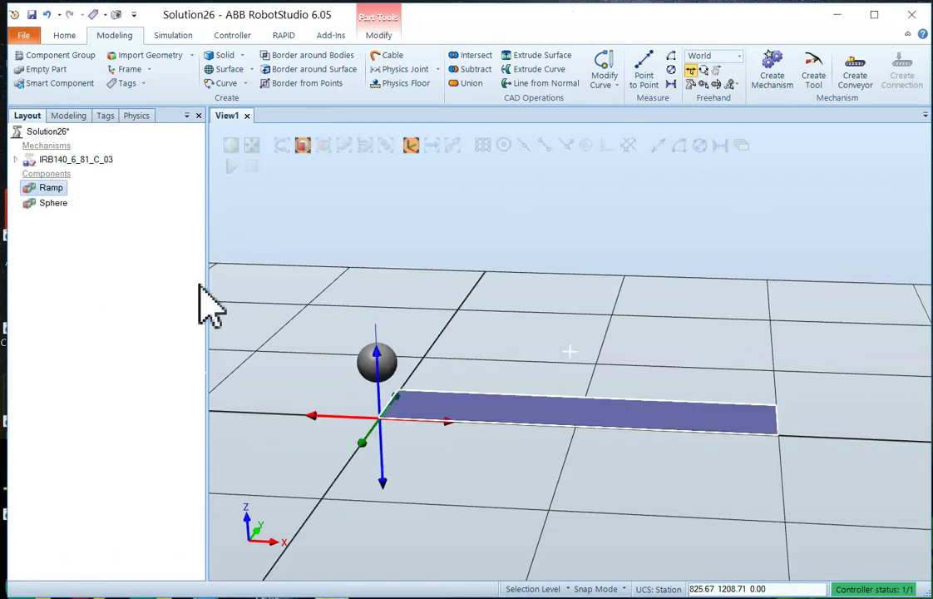
Rotate the Ramp by -10° about the world Y axis
click(427, 406)
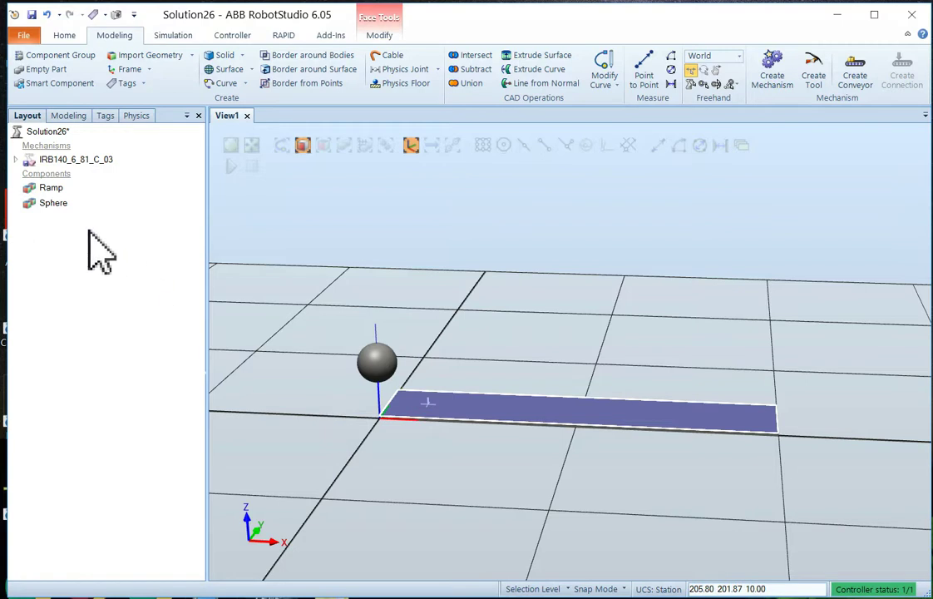
click(58, 188)
right_click(59, 188)
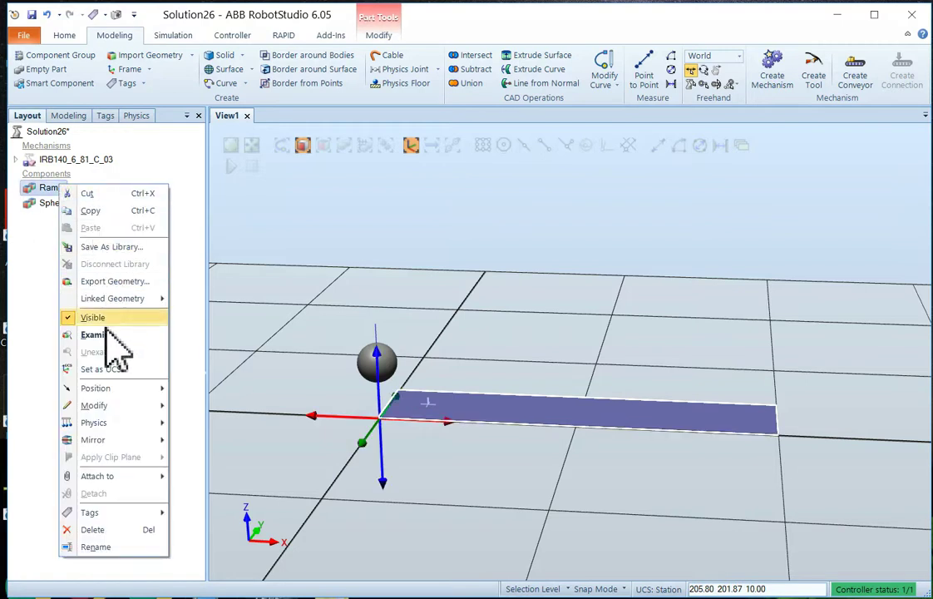
mouse_move(108, 388)
click(214, 421)
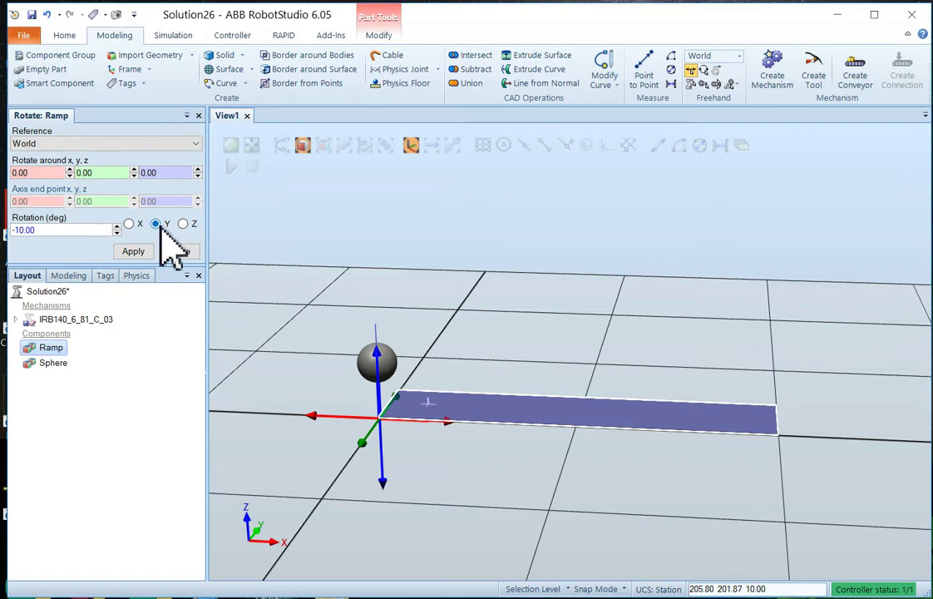
click(136, 252)
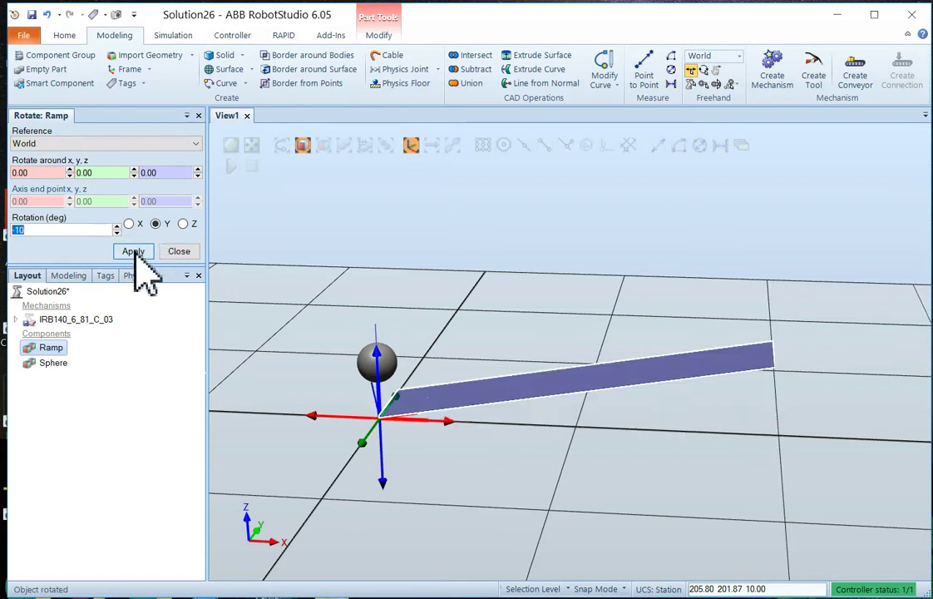
click(252, 424)
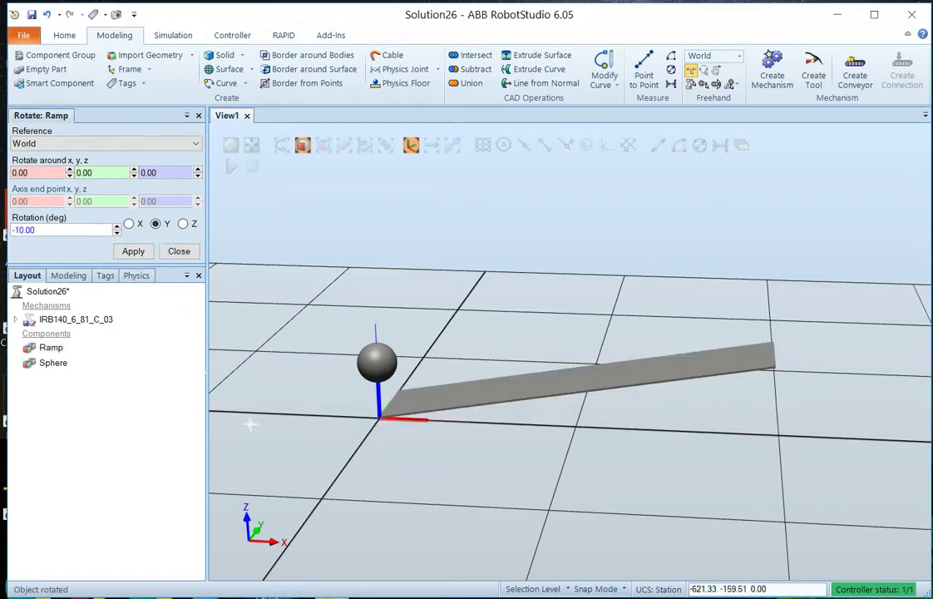
click(179, 251)
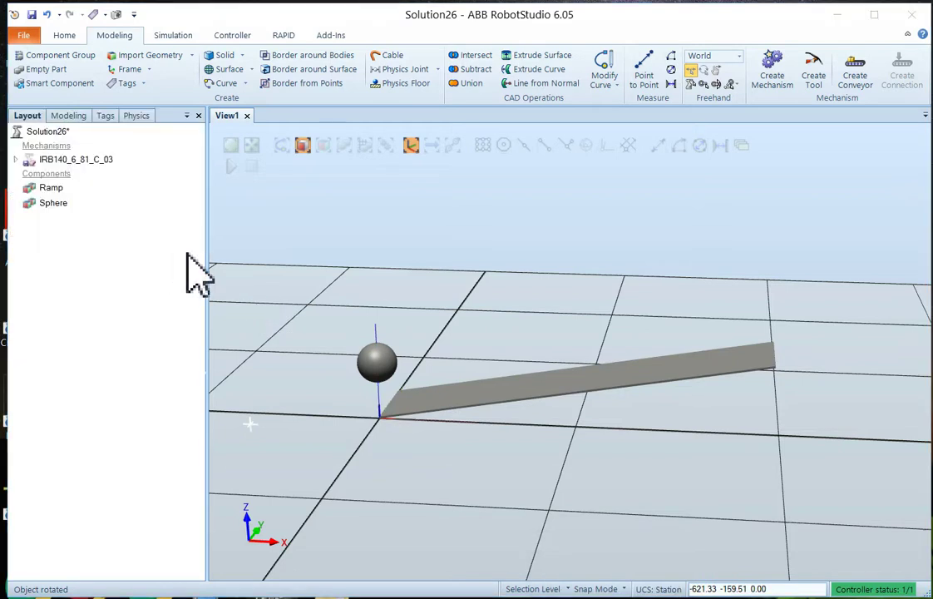
Create Frame_6 on the ramp's upper surface at X 1650, Y 213.5, Z 300
click(375, 360)
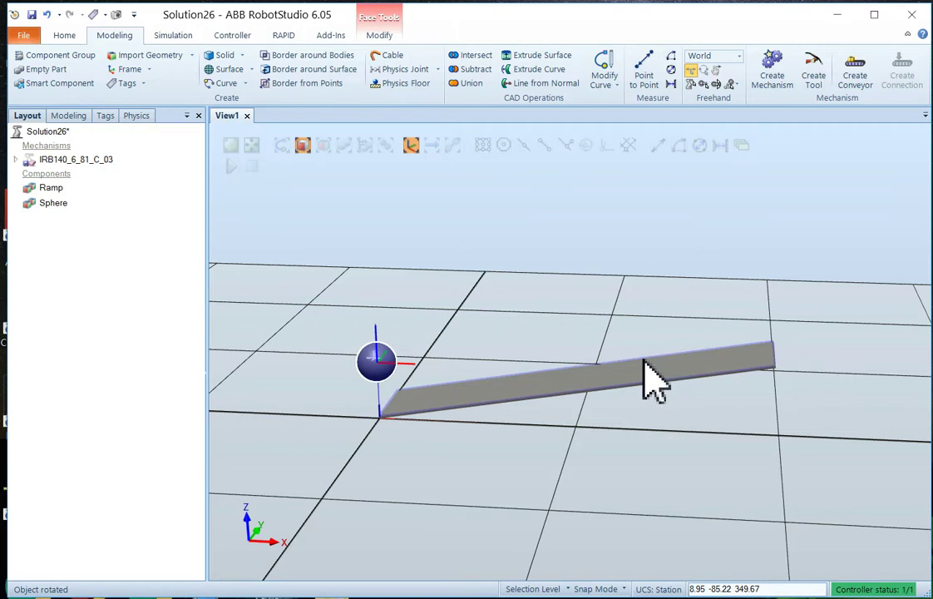
click(65, 36)
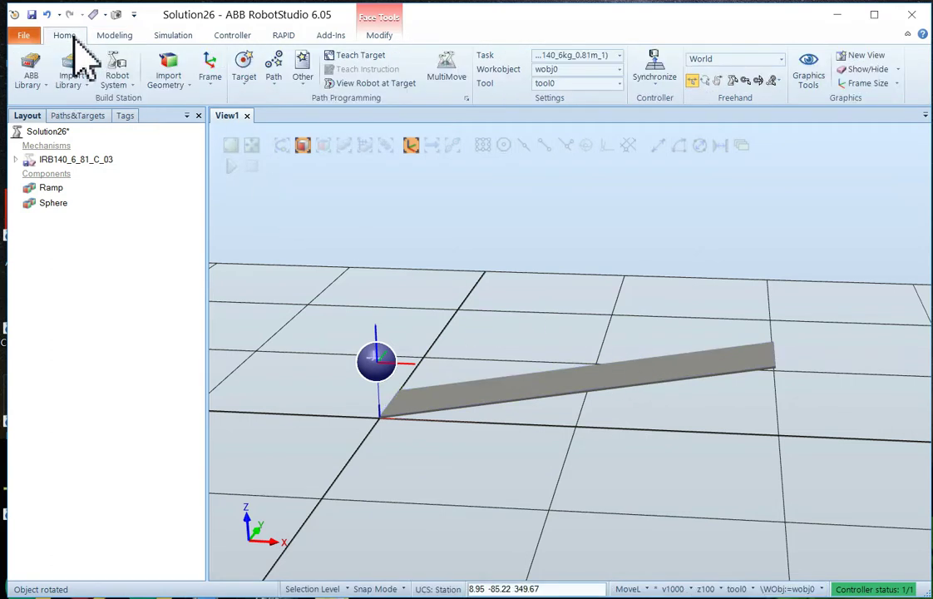
click(211, 69)
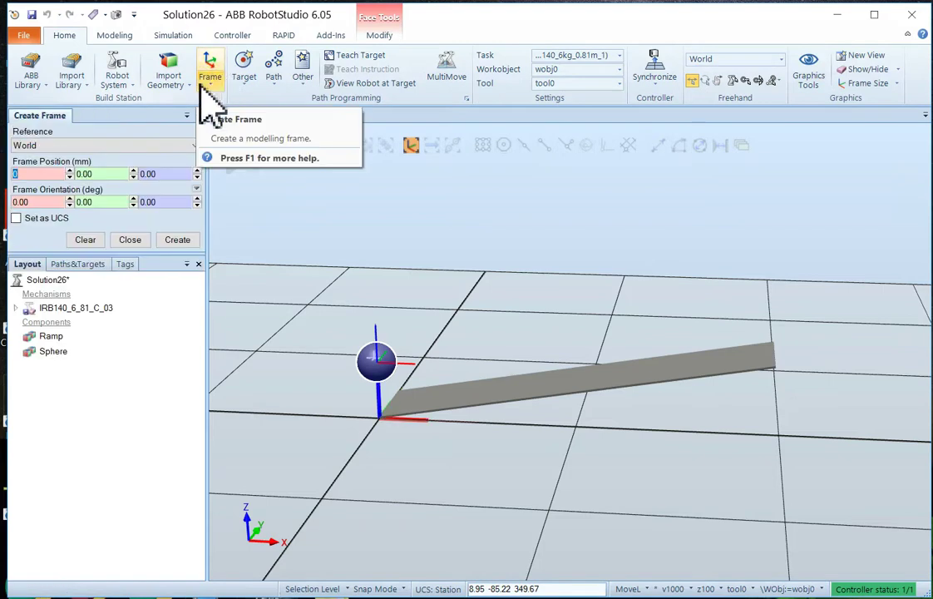
click(303, 147)
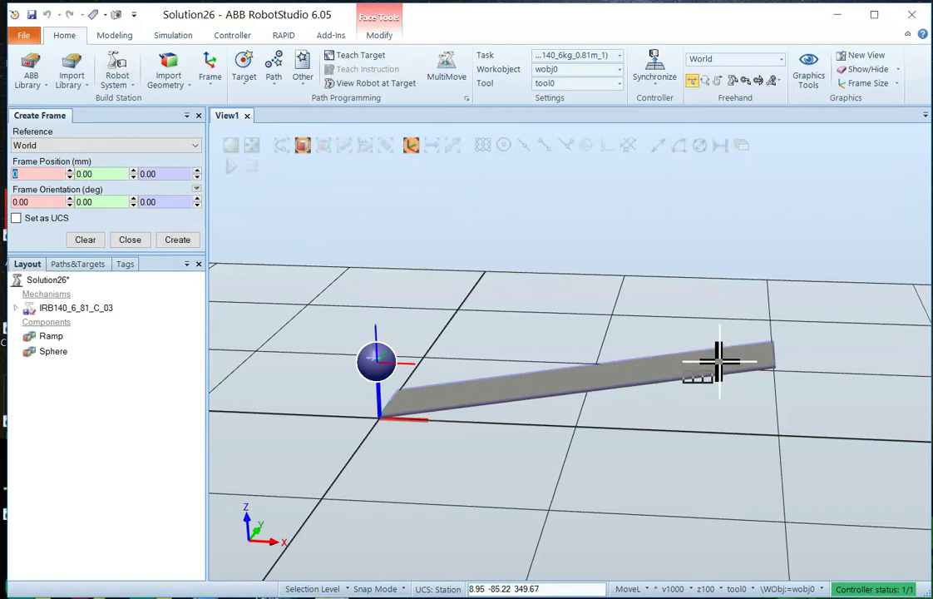
scroll(716, 362, up, 4)
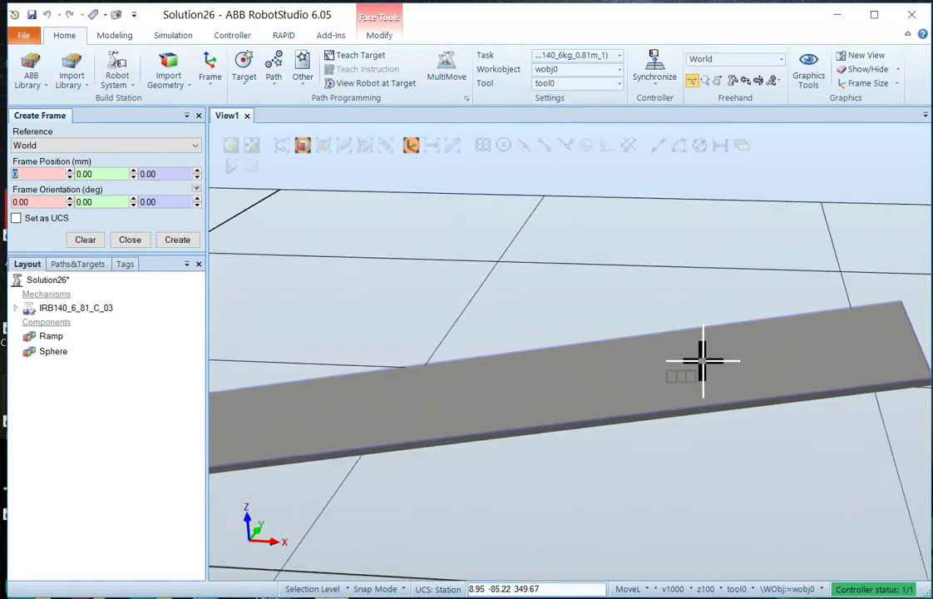
click(703, 359)
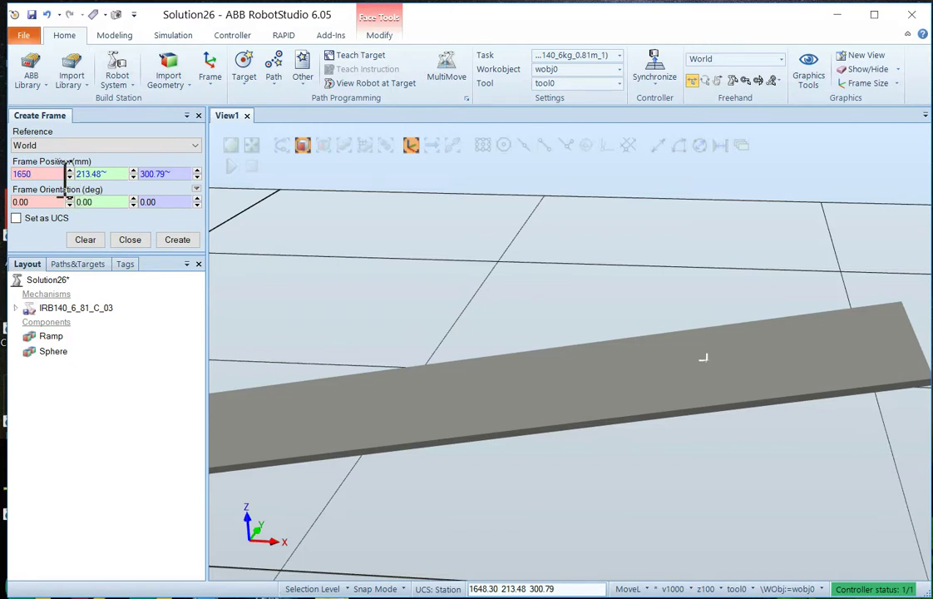
click(125, 174)
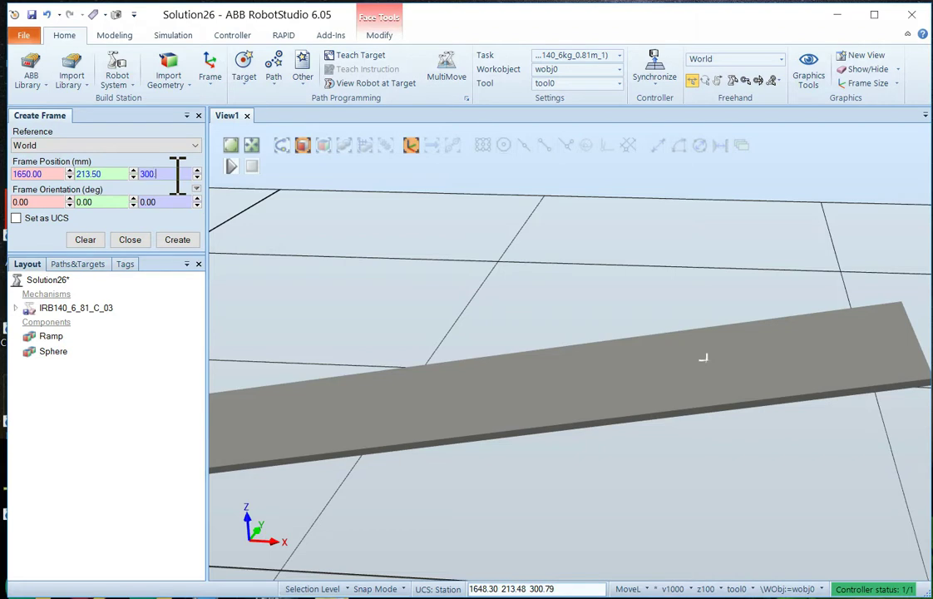
click(177, 240)
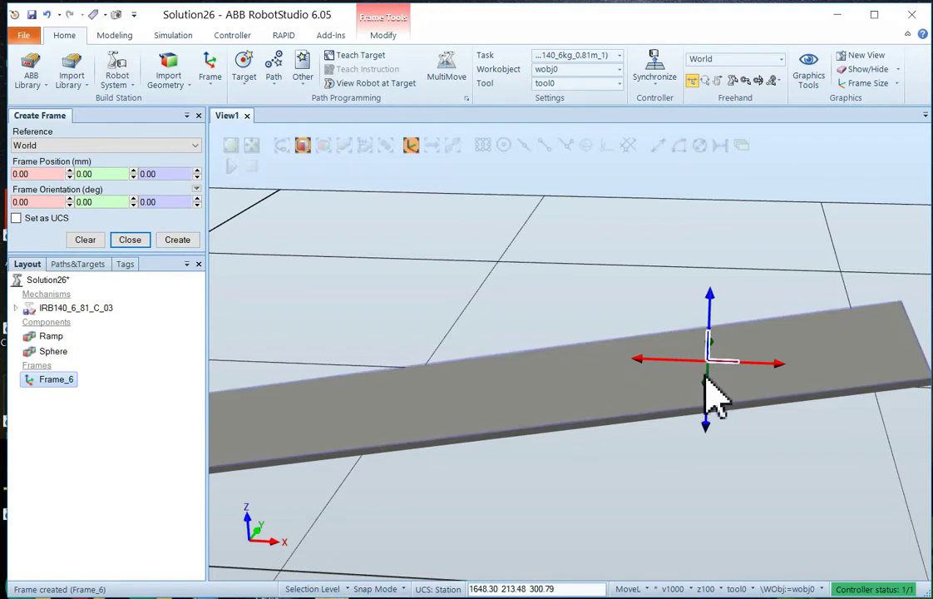
Select Frame_6 to display its axes on the ramp
mouse_move(677, 399)
ctrl+shift+mouse_down()
mouse_move(687, 376)
mouse_move(686, 384)
ctrl+shift+mouse_up()
click(677, 387)
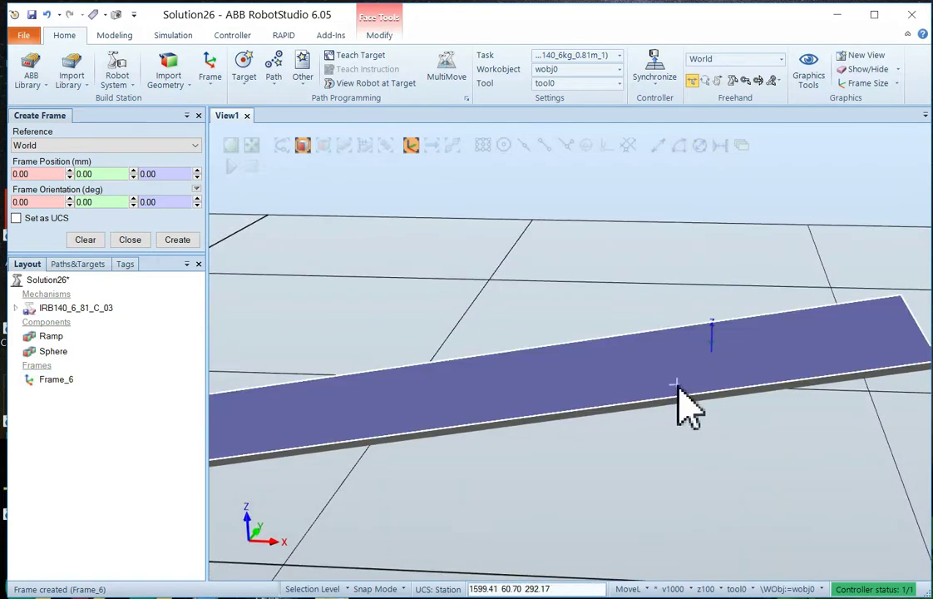
click(59, 381)
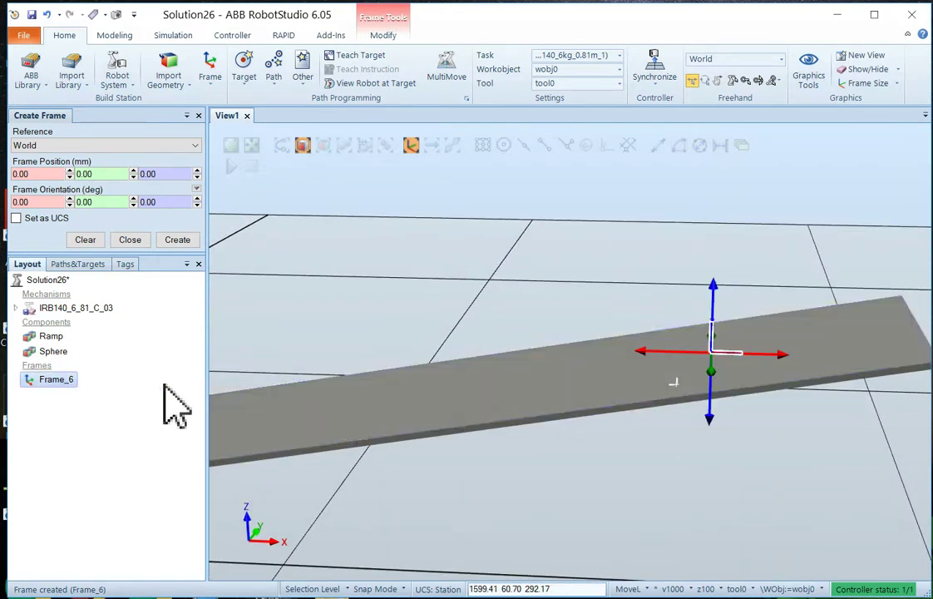
Offset Frame_6 by 105 mm along its local Z axis
click(131, 240)
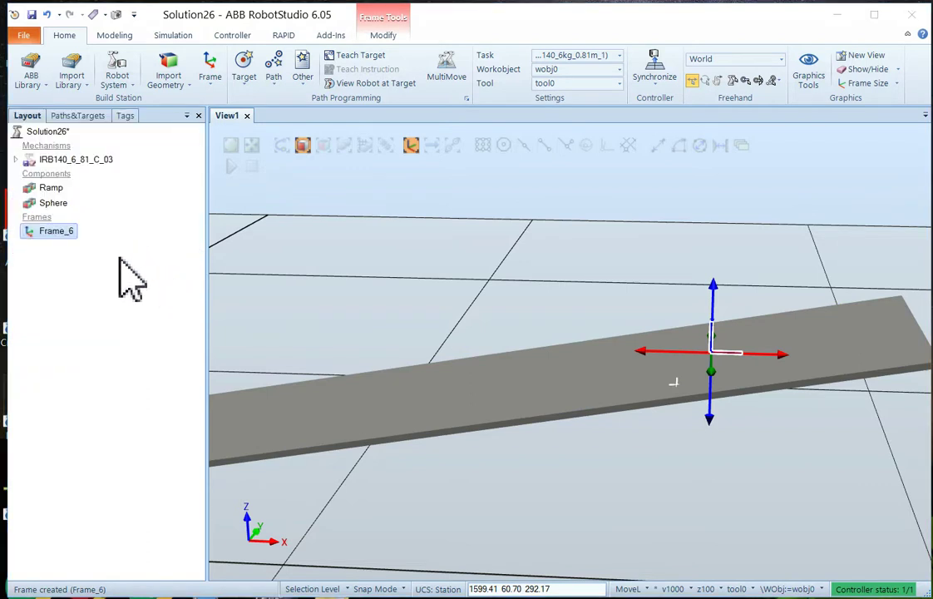
right_click(60, 234)
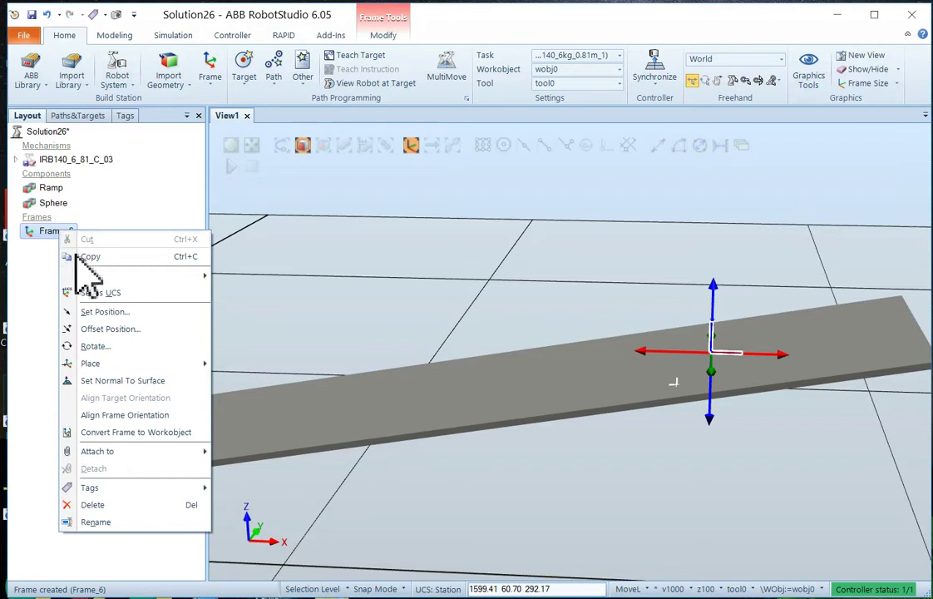
click(93, 327)
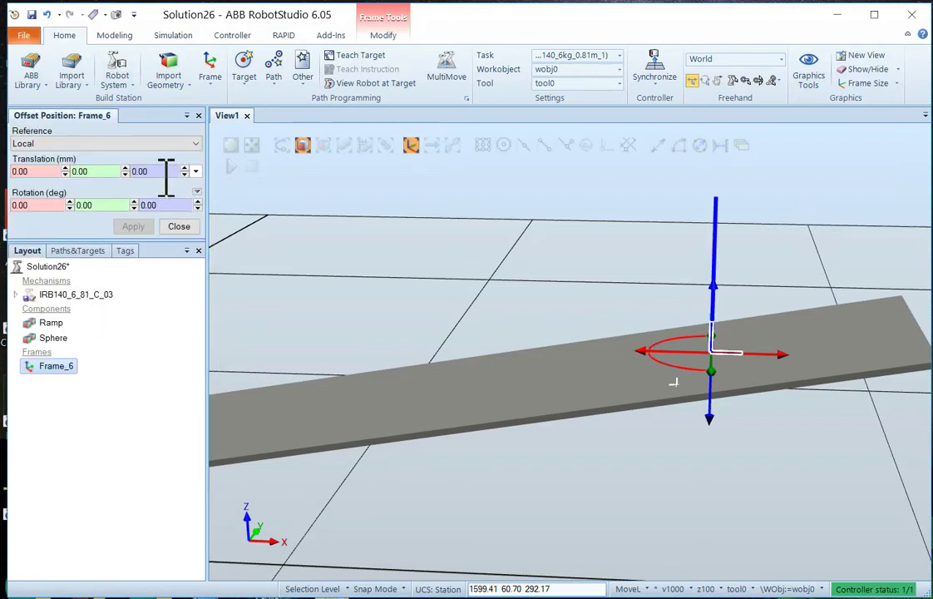
click(166, 171)
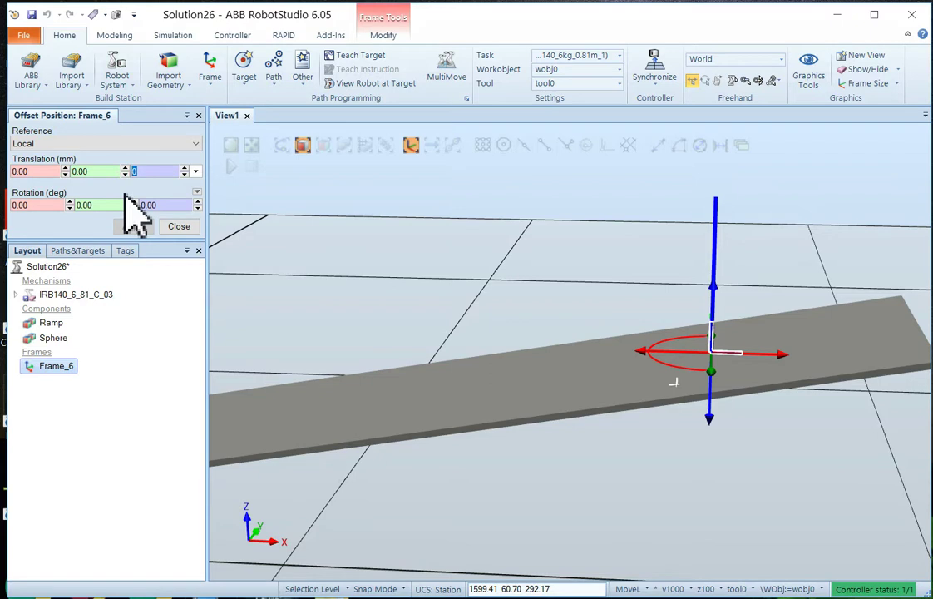
text(105)
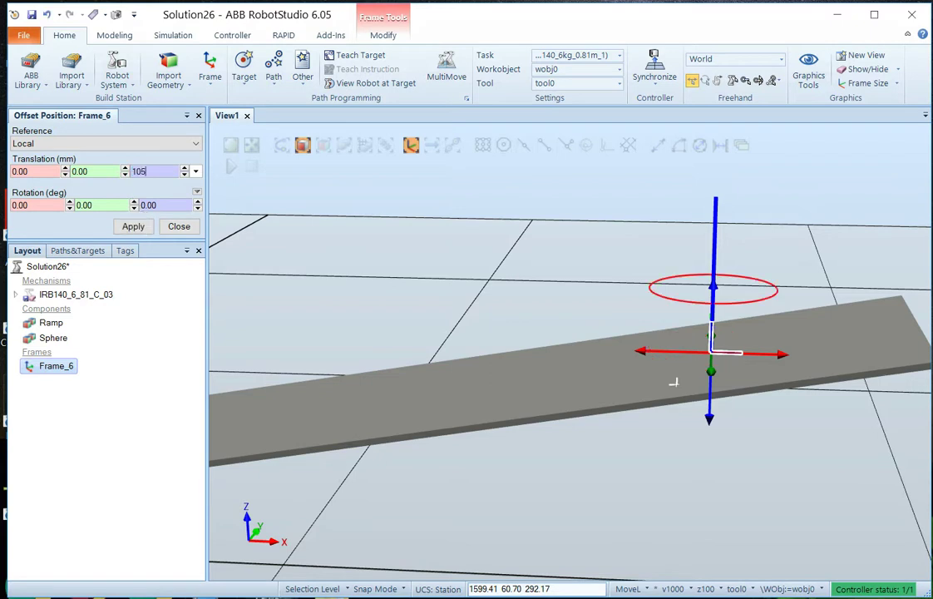
click(133, 227)
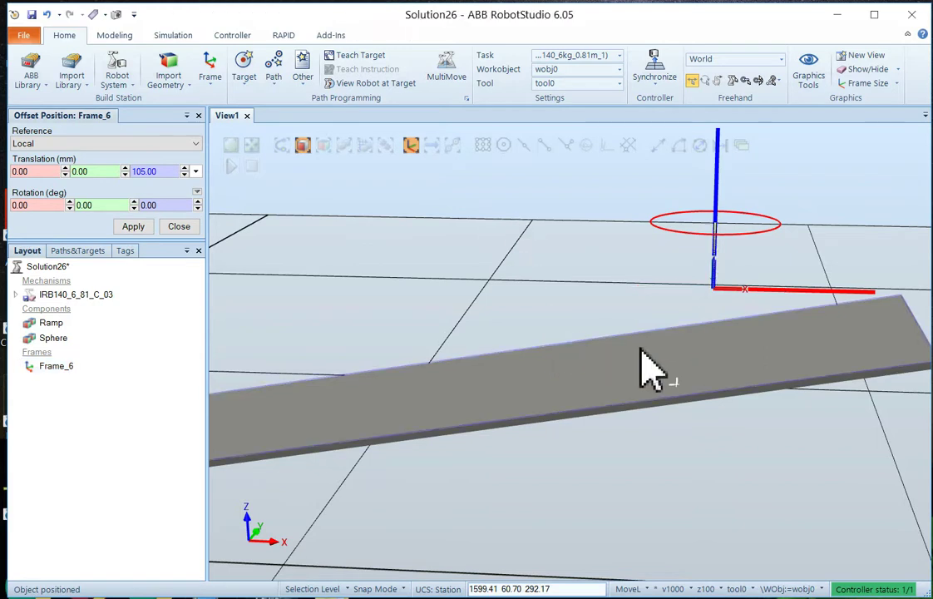
ctrl+shift+drag(652, 361, 677, 382)
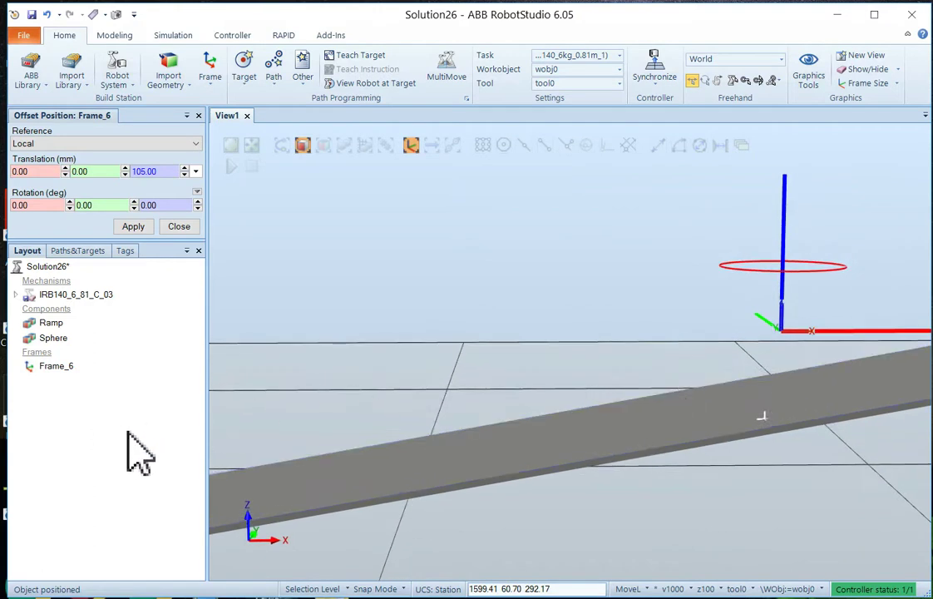
scroll(150, 391, down, 2)
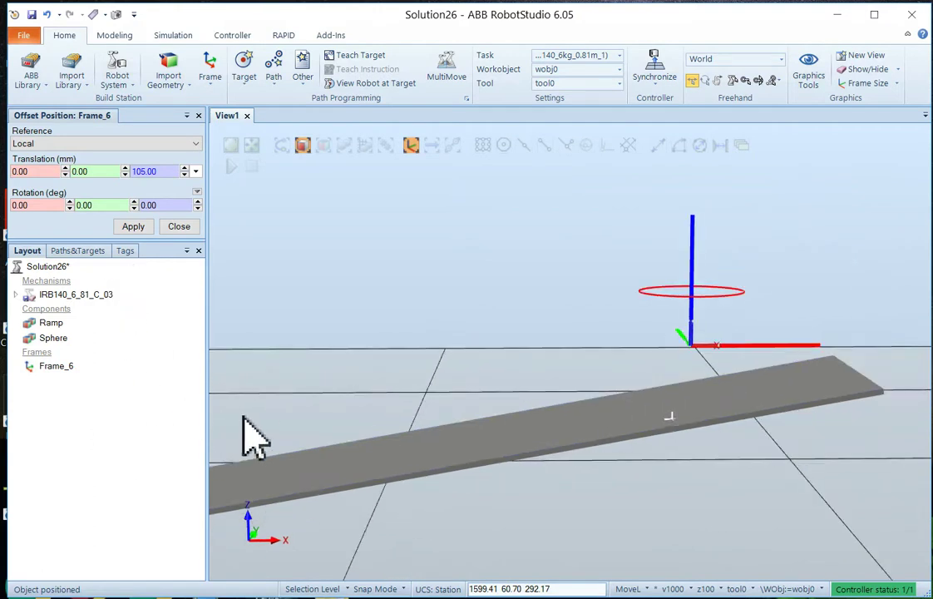
click(49, 338)
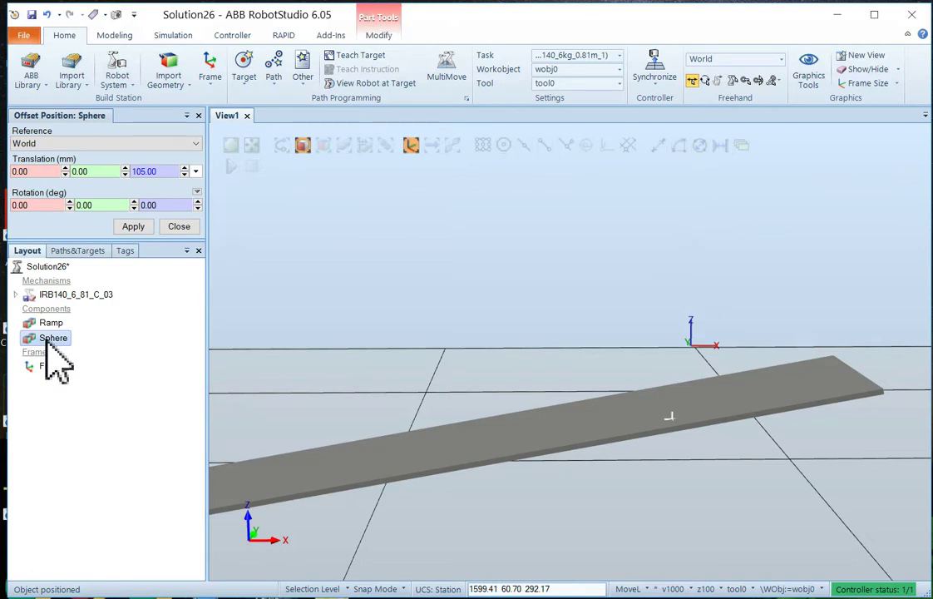
Try placing the Sphere by frame with Frame_6, then close the placement panel
right_click(47, 341)
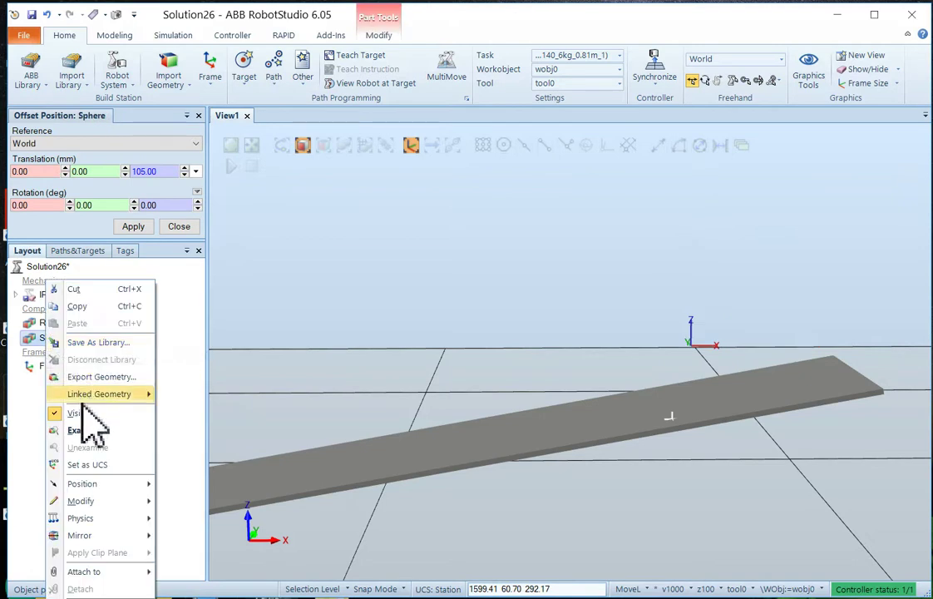
mouse_move(81, 485)
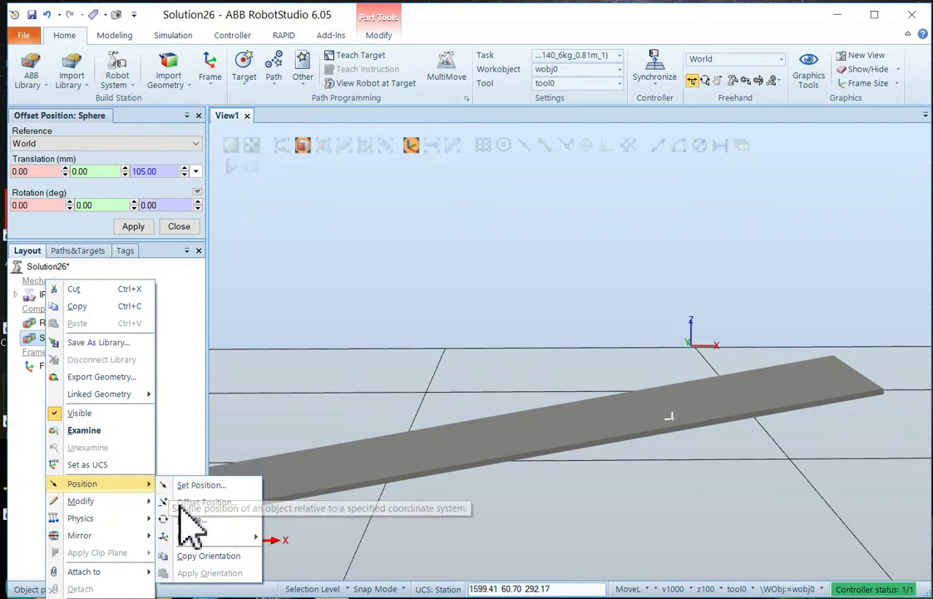
mouse_move(182, 538)
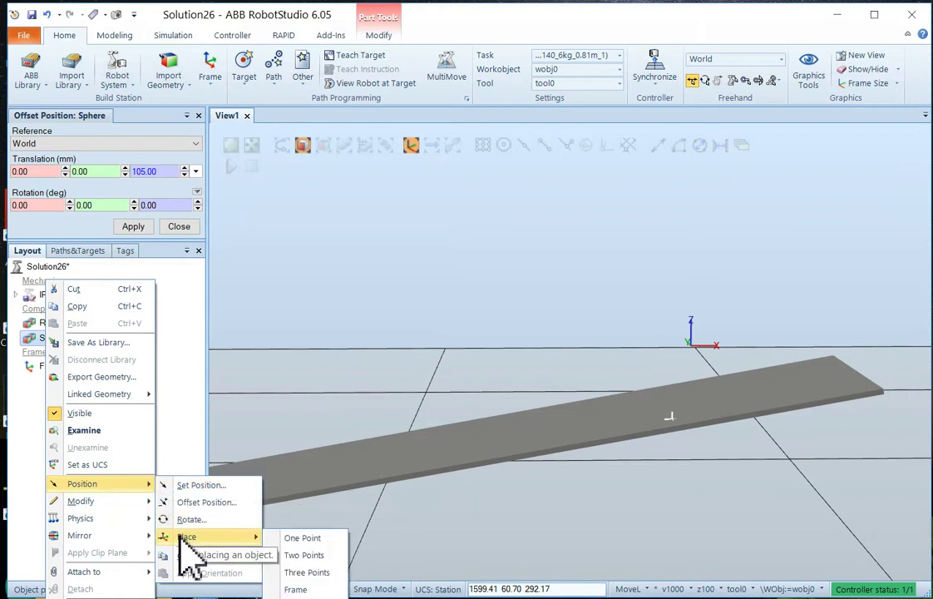
click(292, 589)
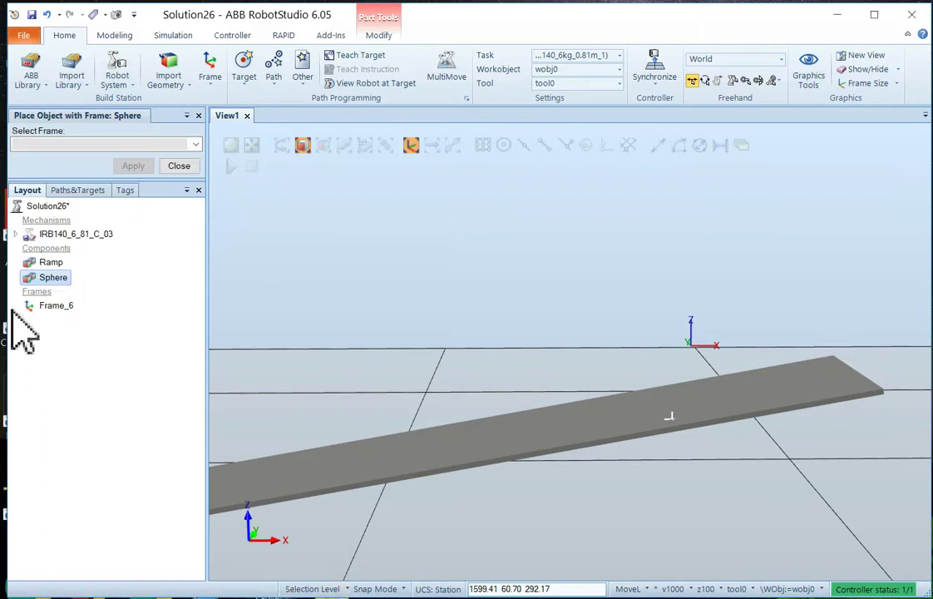
click(52, 306)
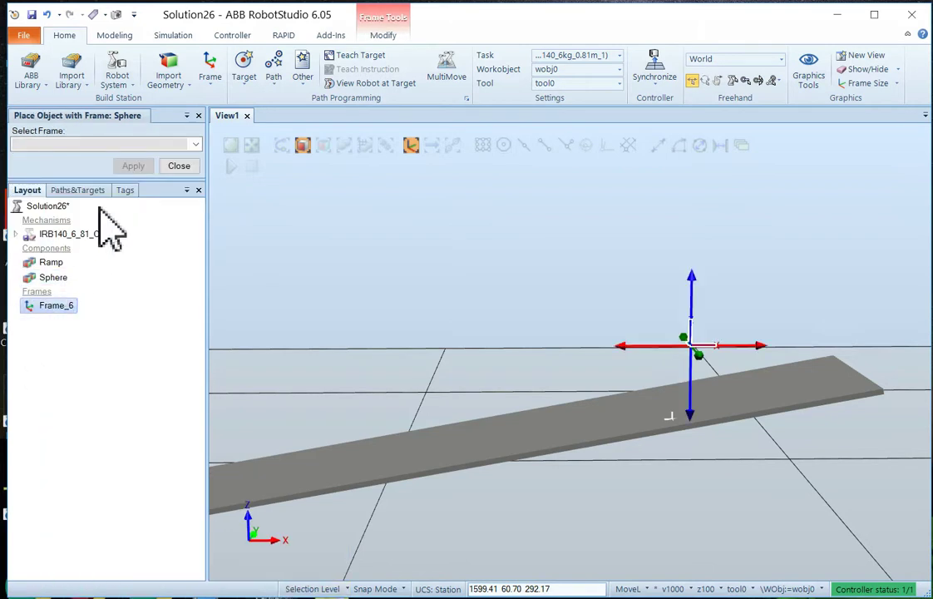
click(54, 297)
double_click(46, 306)
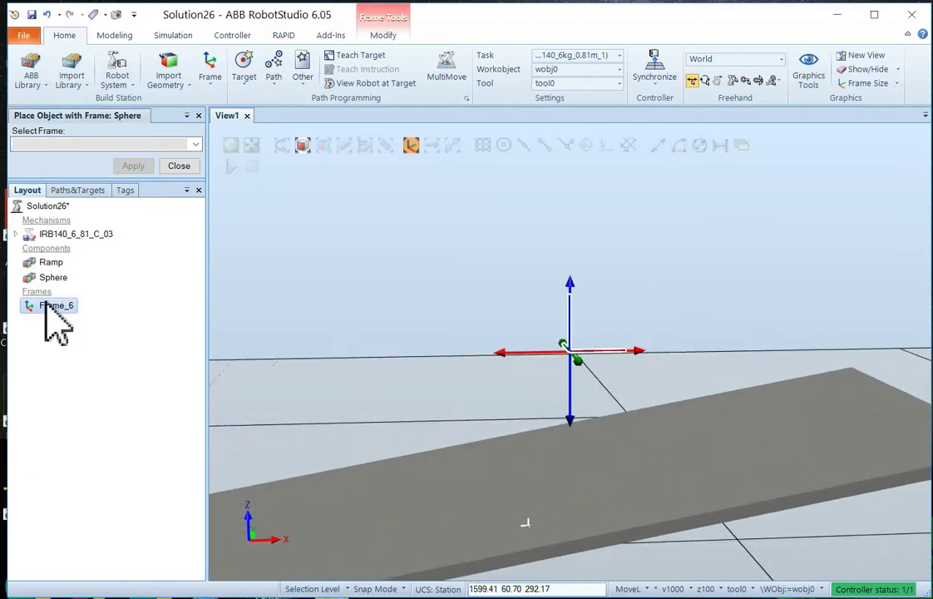
click(179, 166)
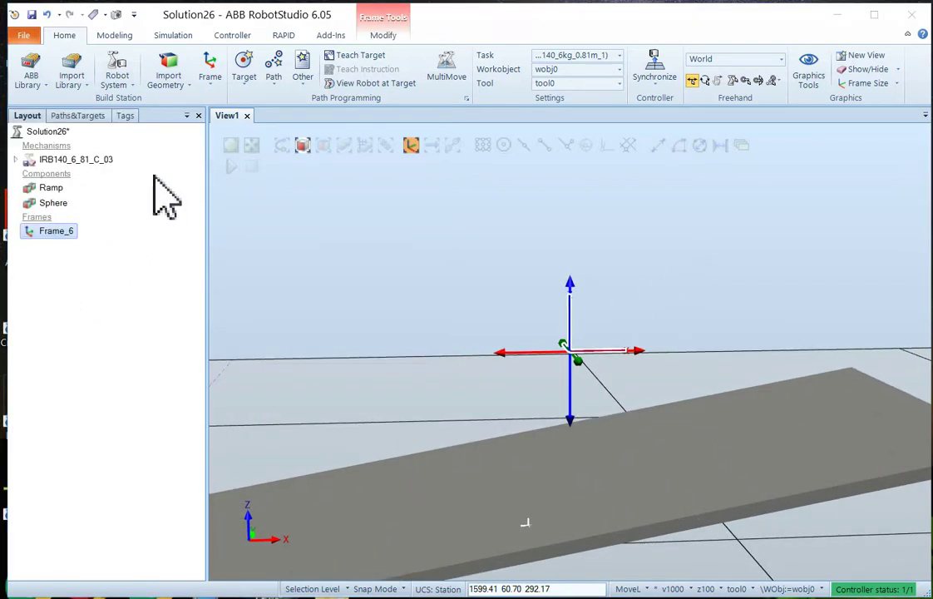
Place the Sphere onto Frame_6 so it sits above the ramp's upper end
right_click(49, 233)
click(55, 204)
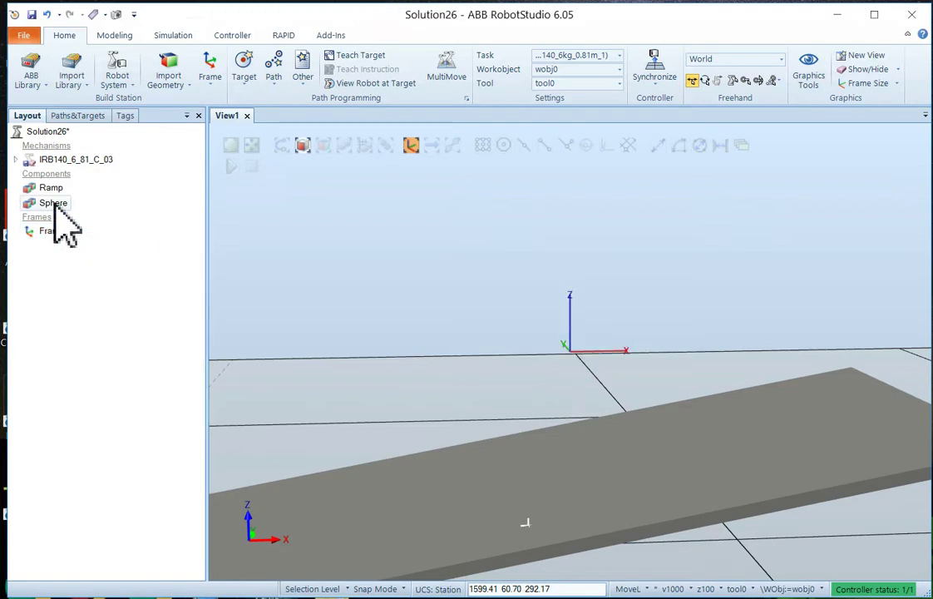
right_click(55, 204)
mouse_move(125, 424)
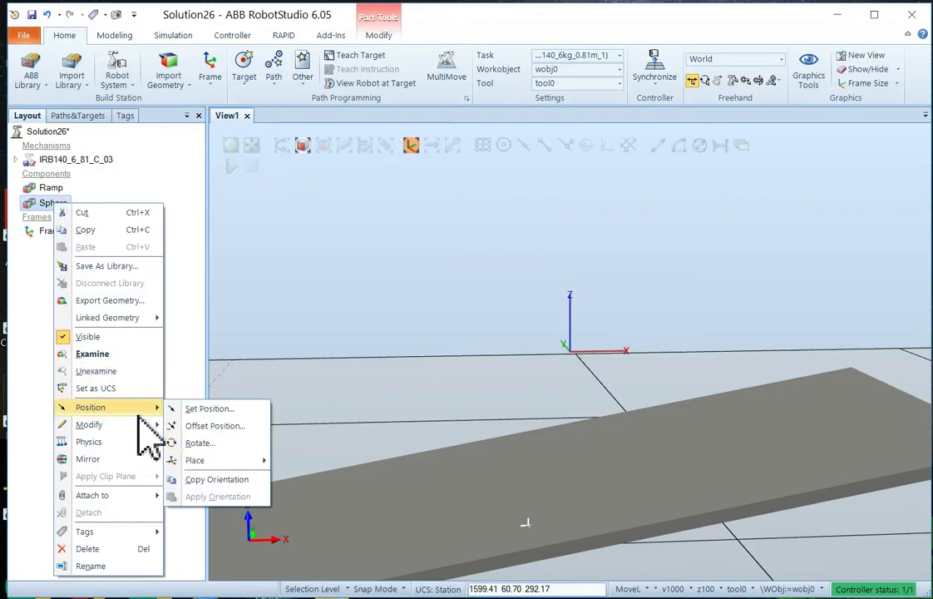
mouse_move(254, 461)
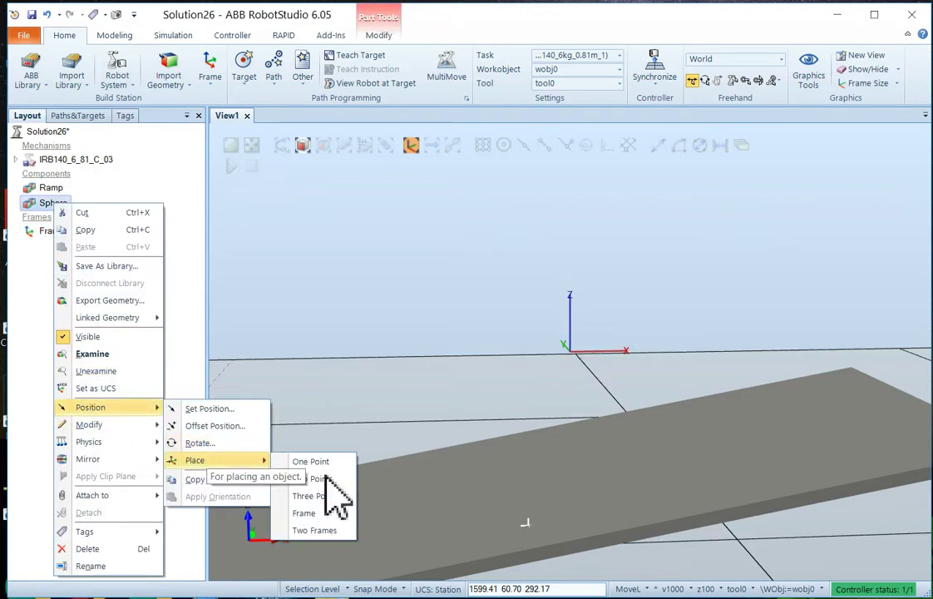
click(327, 512)
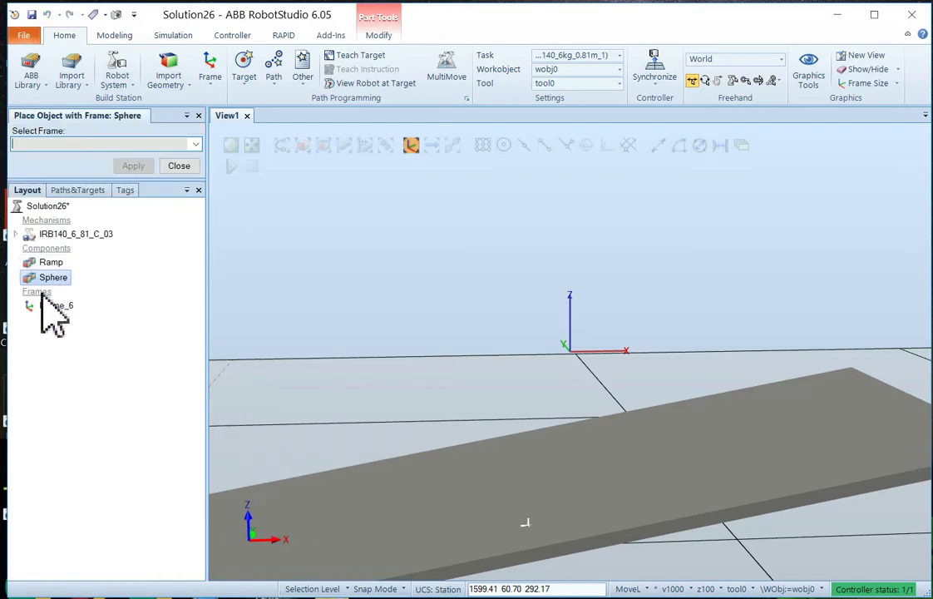
drag(37, 316, 39, 309)
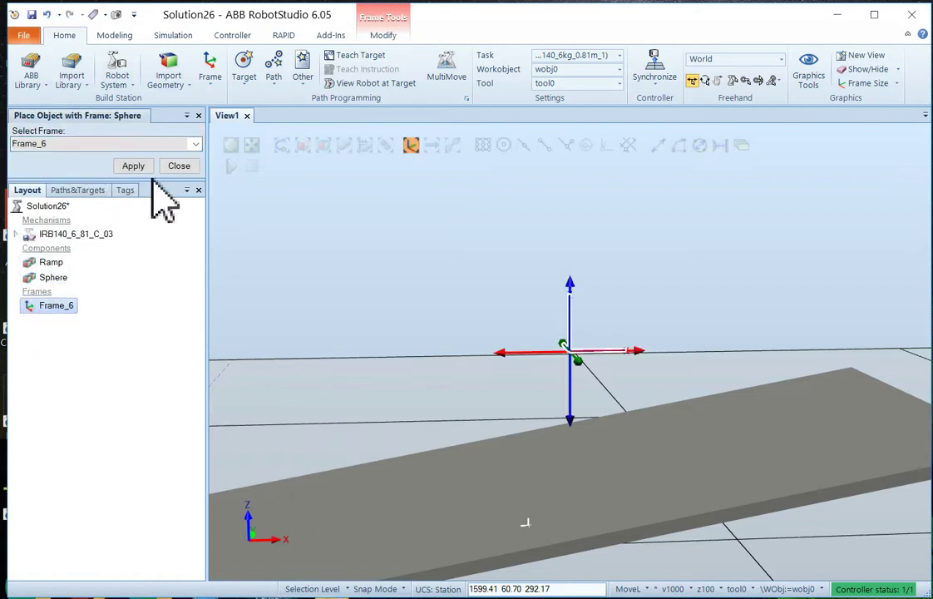
click(133, 165)
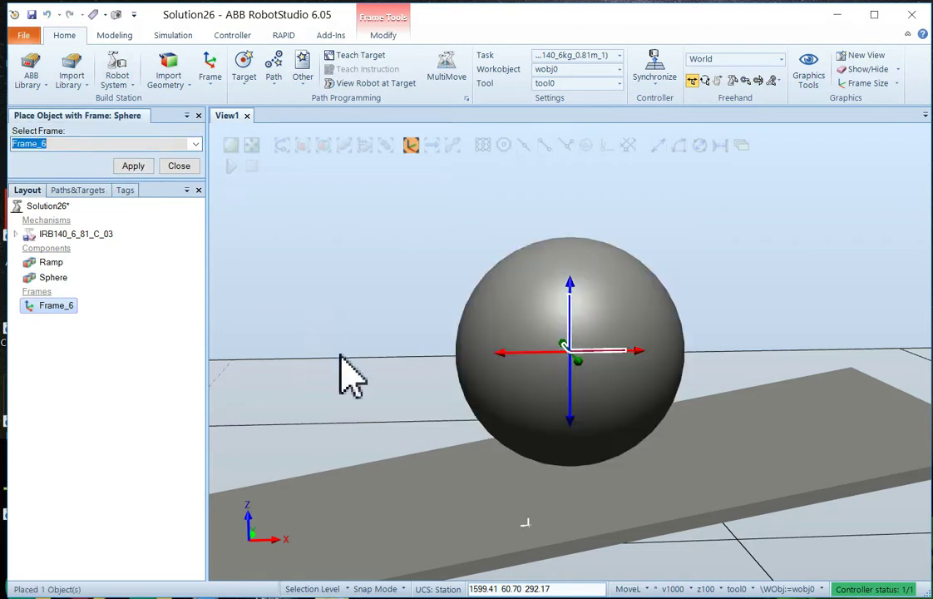
ctrl+shift+drag(357, 398, 418, 350)
scroll(387, 378, down, 3)
Set the Ramp's physics behaviour to Fixed
click(407, 465)
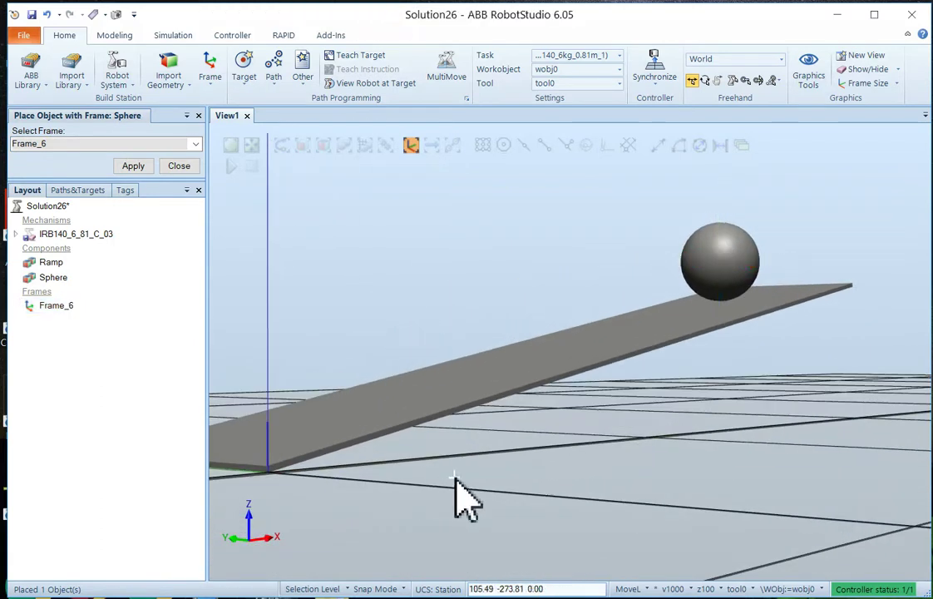
click(55, 279)
click(380, 423)
right_click(380, 407)
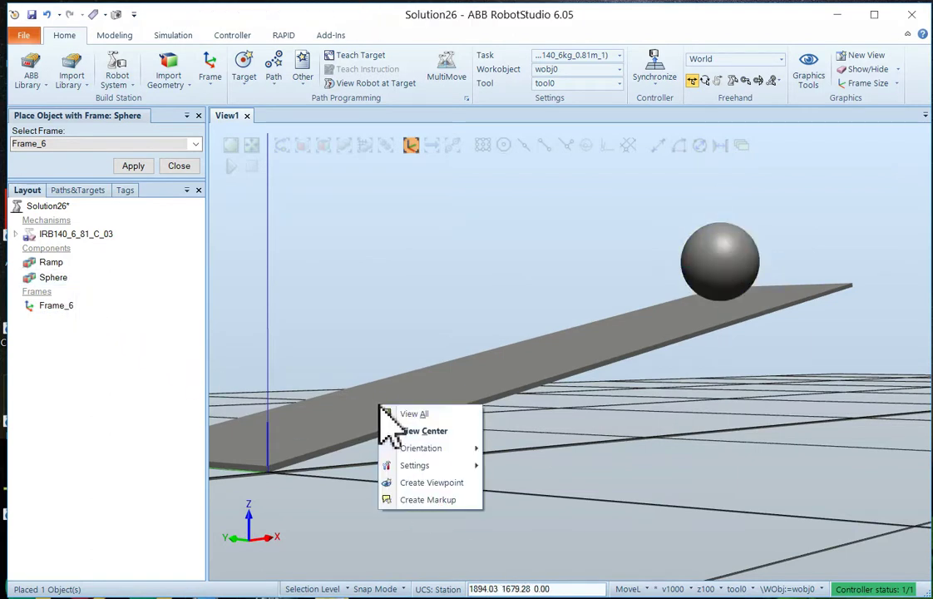
click(55, 265)
click(55, 264)
right_click(56, 266)
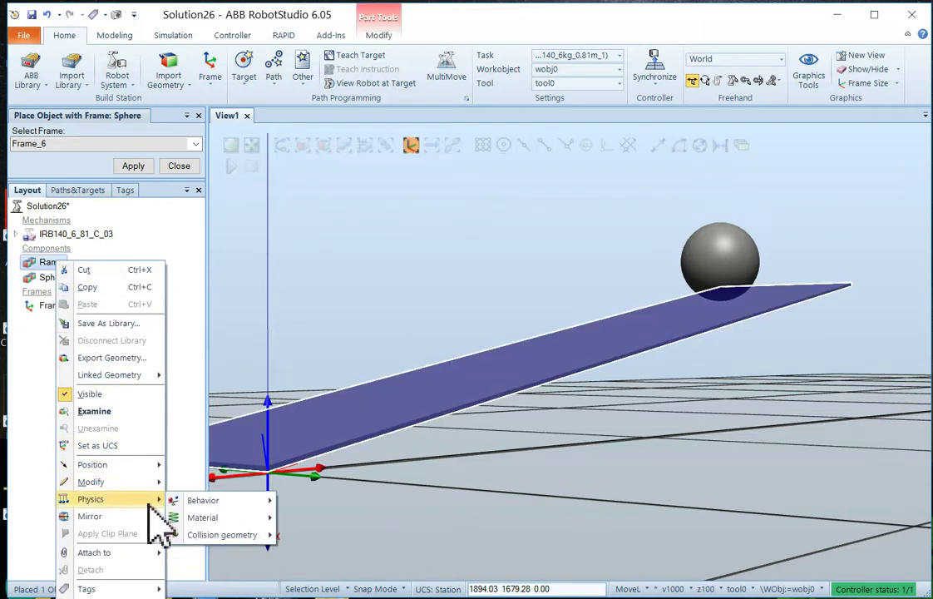
mouse_move(205, 502)
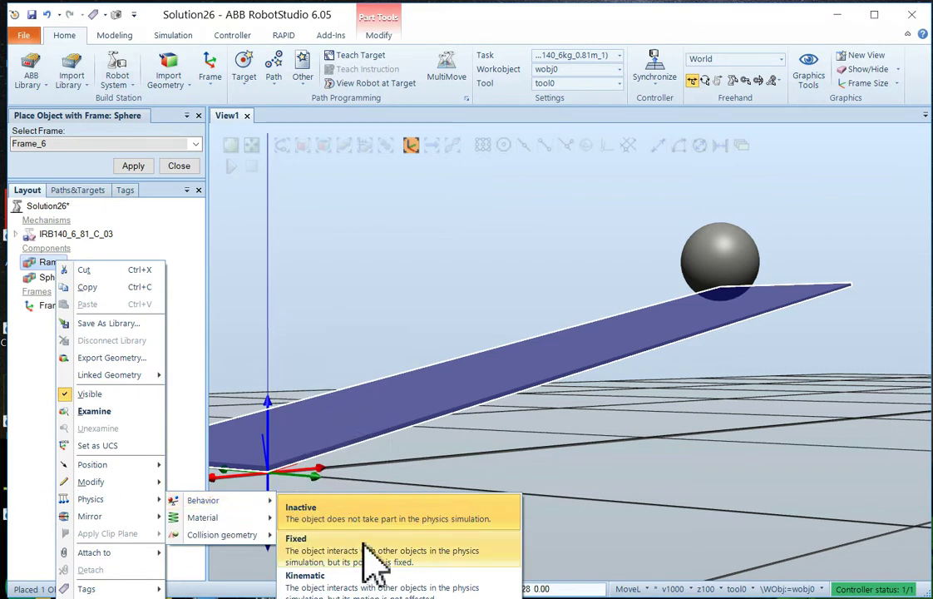
click(363, 555)
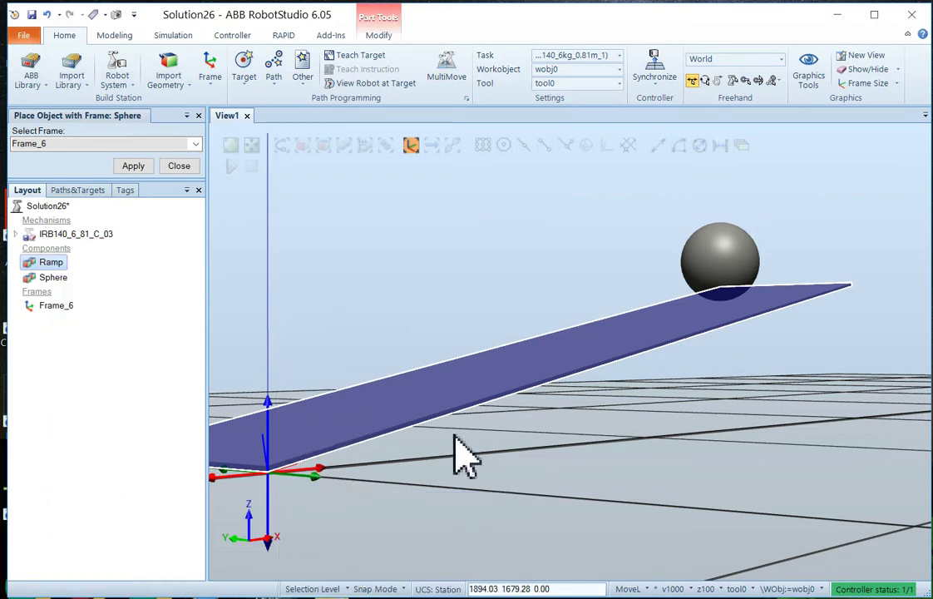
Set the Sphere's physics behaviour
click(52, 277)
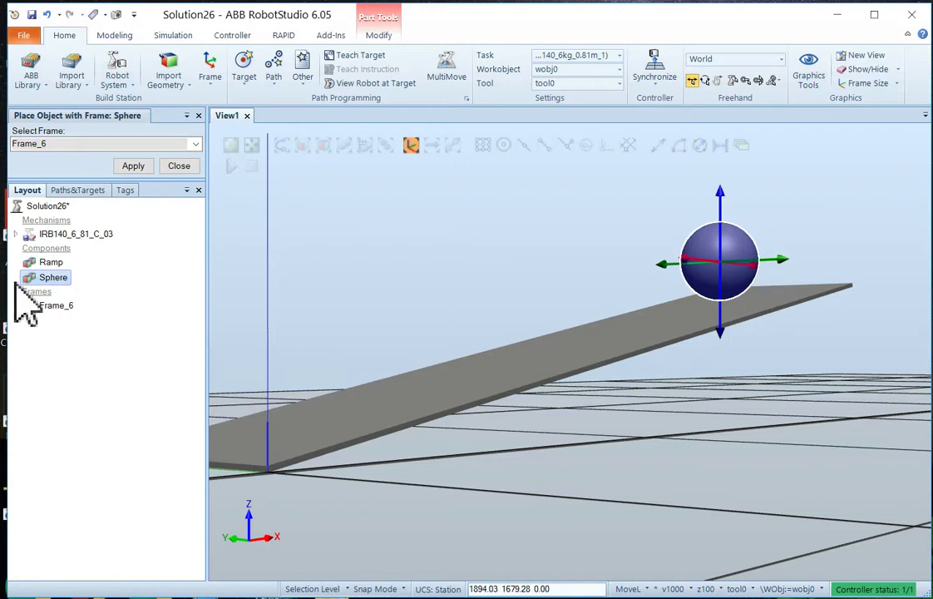
right_click(48, 281)
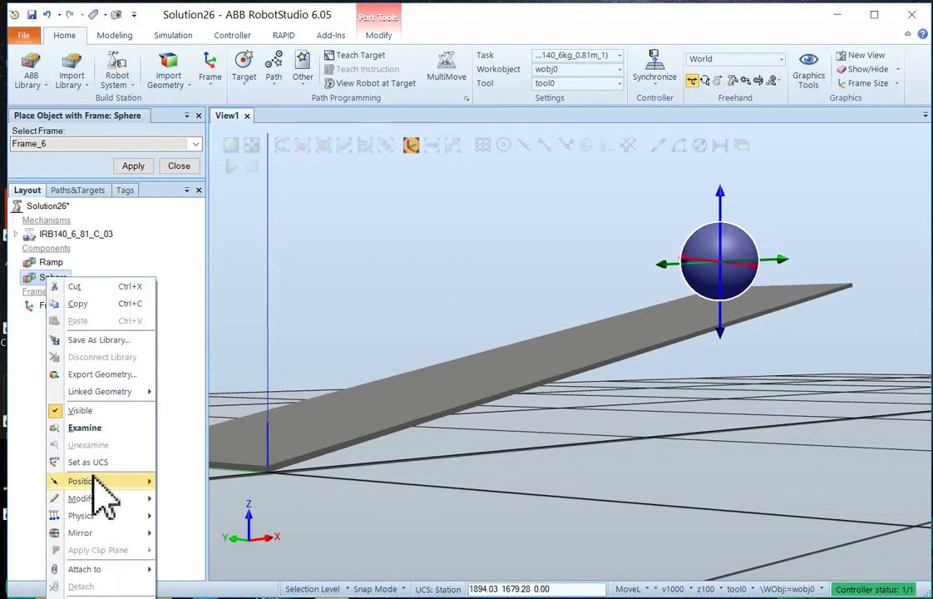
mouse_move(92, 532)
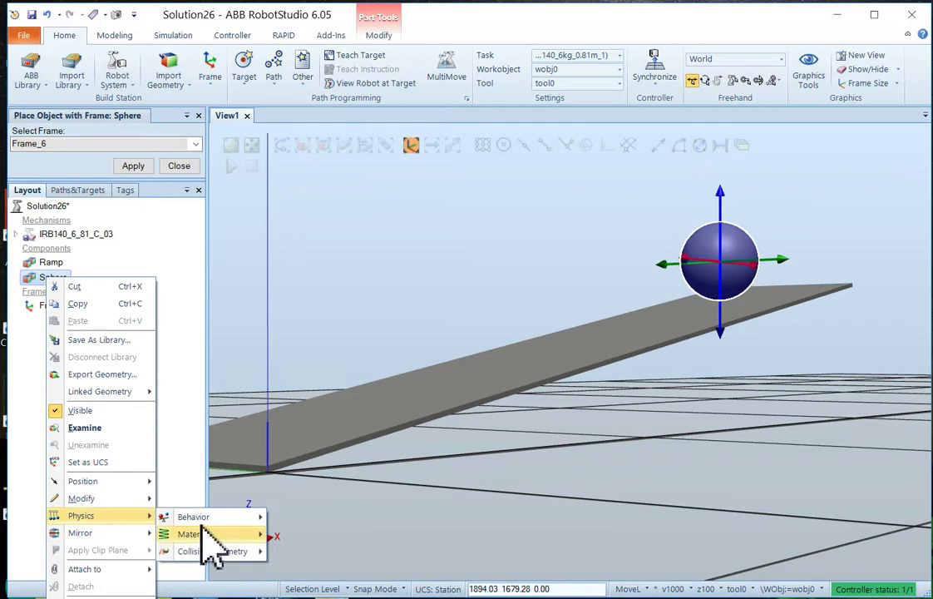
mouse_move(200, 518)
click(415, 540)
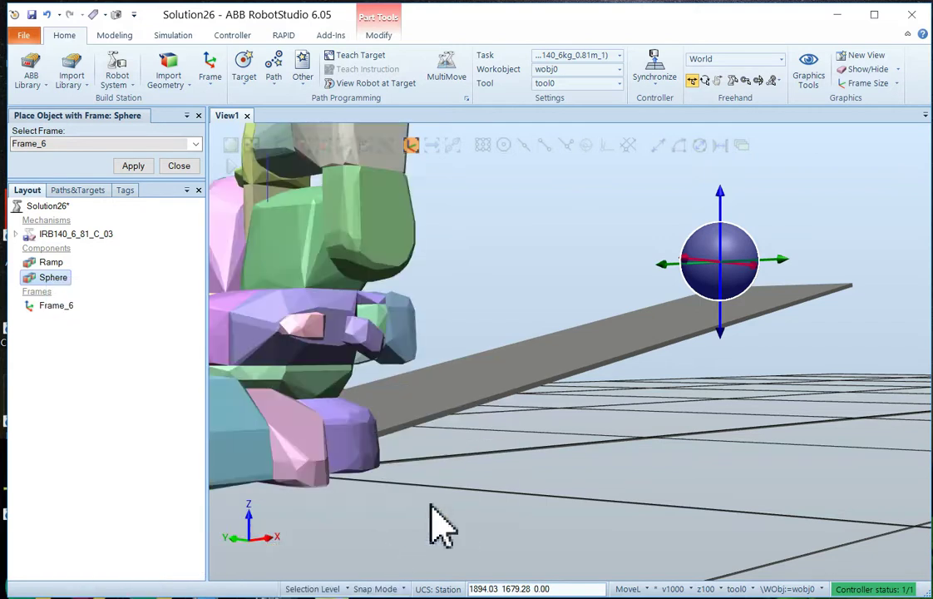
Turn off Show collision geometries and close the frame placement panel
right_click(60, 282)
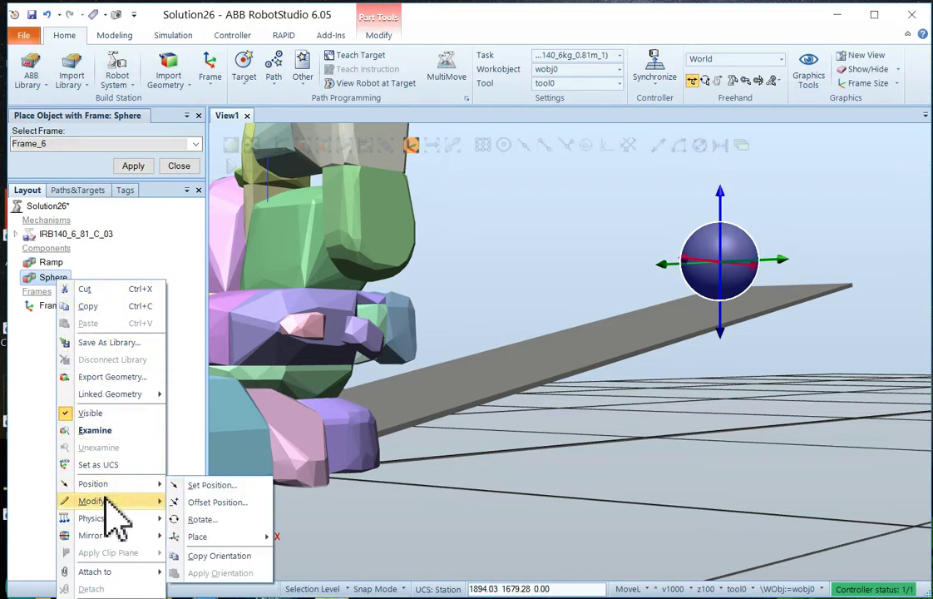
mouse_move(108, 522)
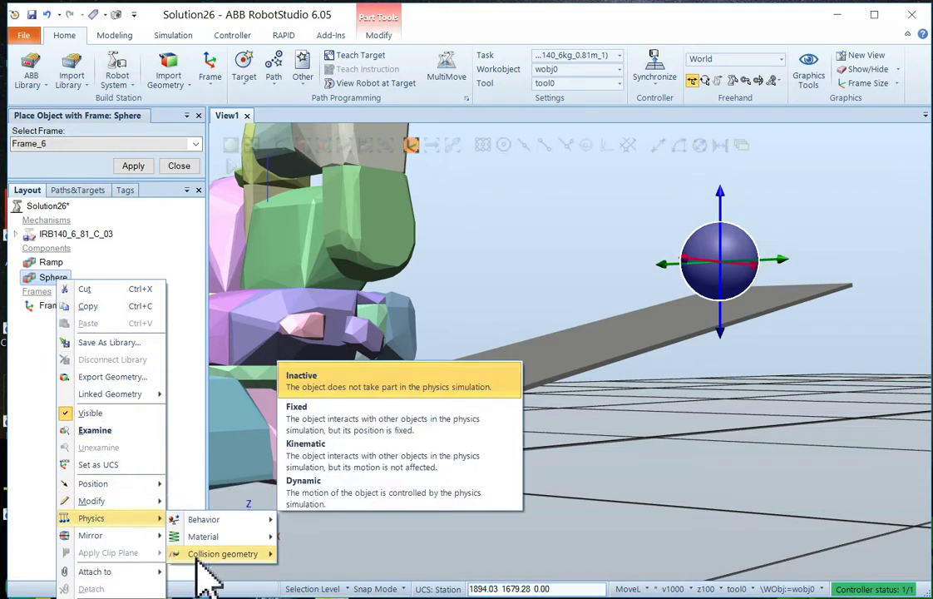
mouse_move(203, 553)
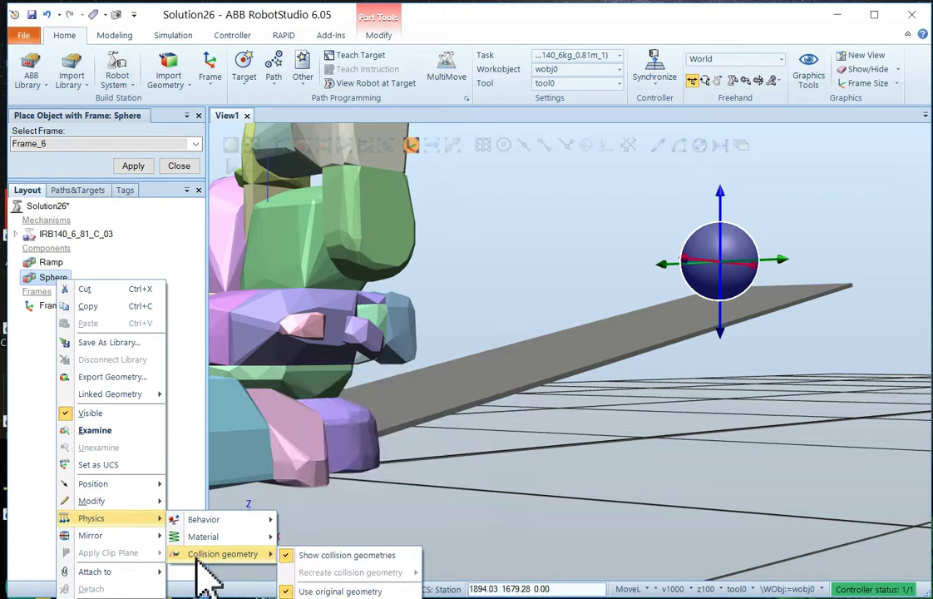
click(306, 555)
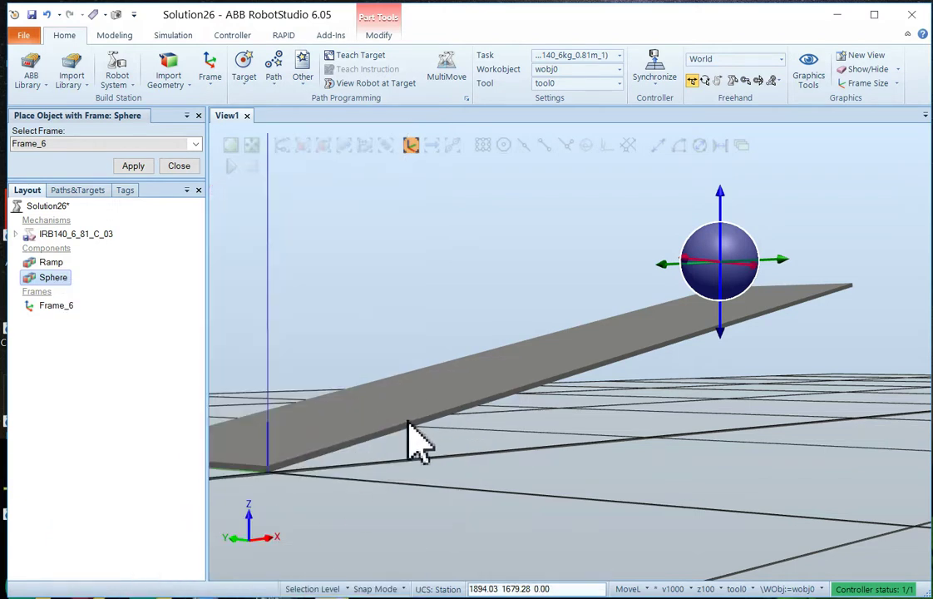
click(463, 499)
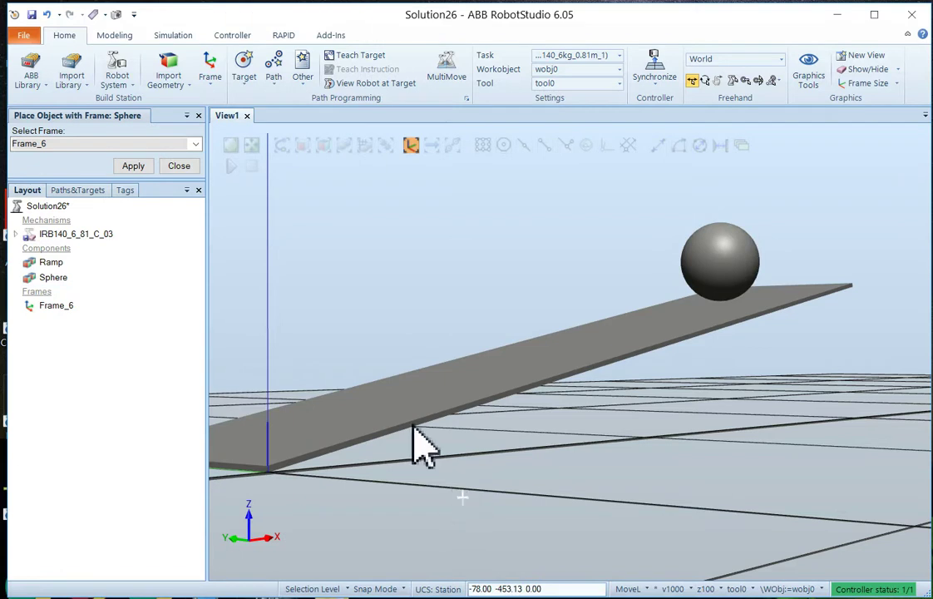
click(185, 166)
ctrl+shift+drag(462, 299, 489, 292)
scroll(485, 323, down, 5)
ctrl+shift+drag(463, 368, 465, 345)
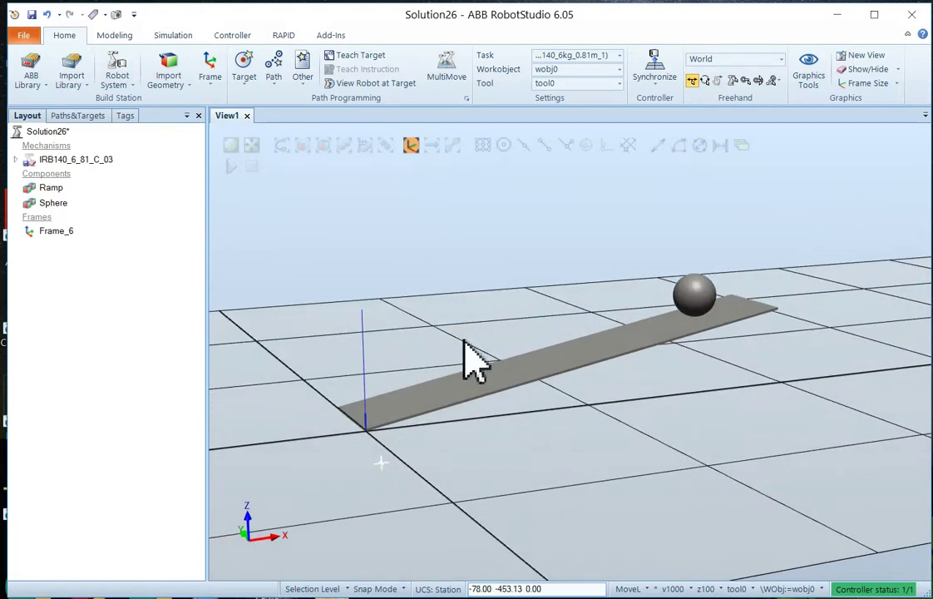
Create SmartComponent_2 and add a Source and a Queue child component
click(116, 40)
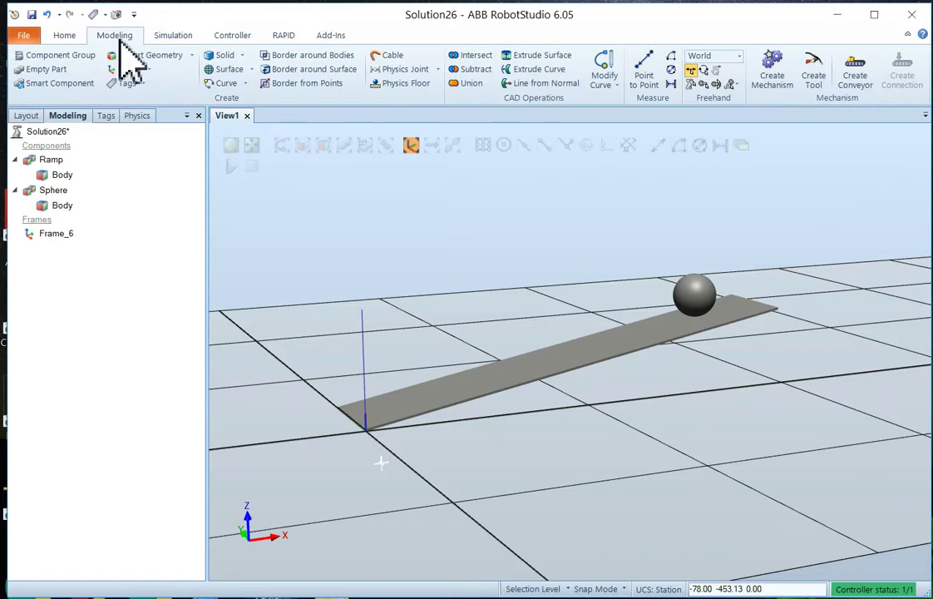
click(60, 83)
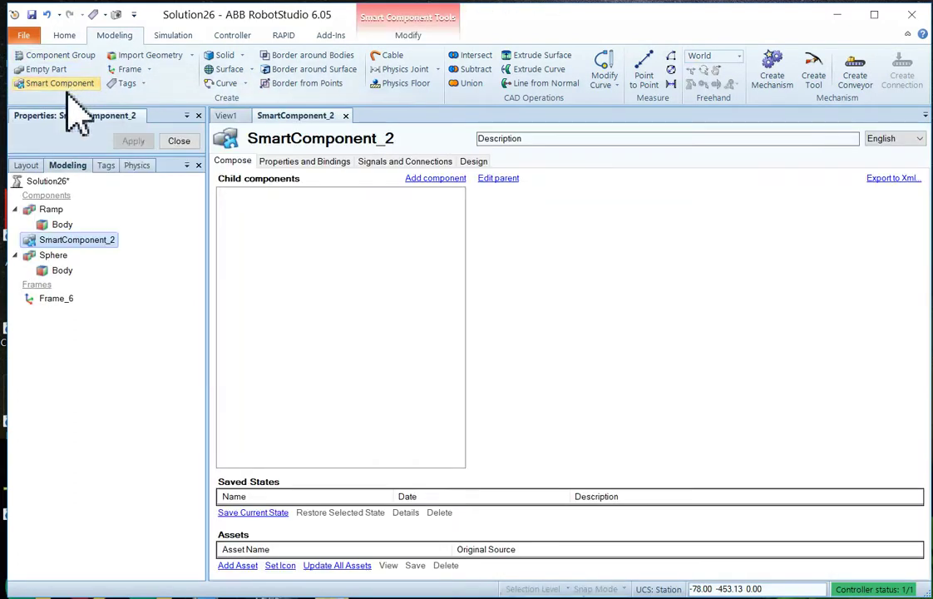
click(433, 179)
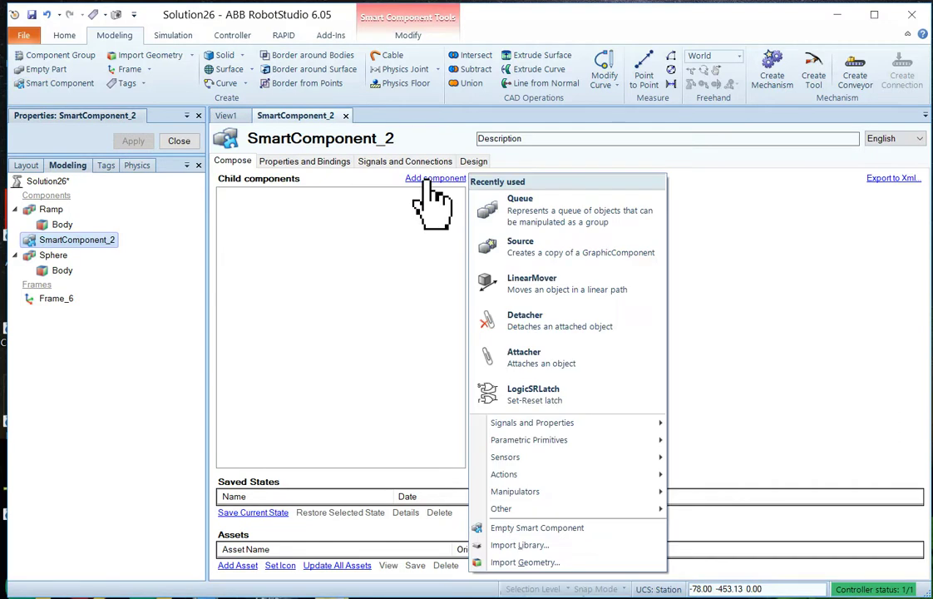
click(520, 246)
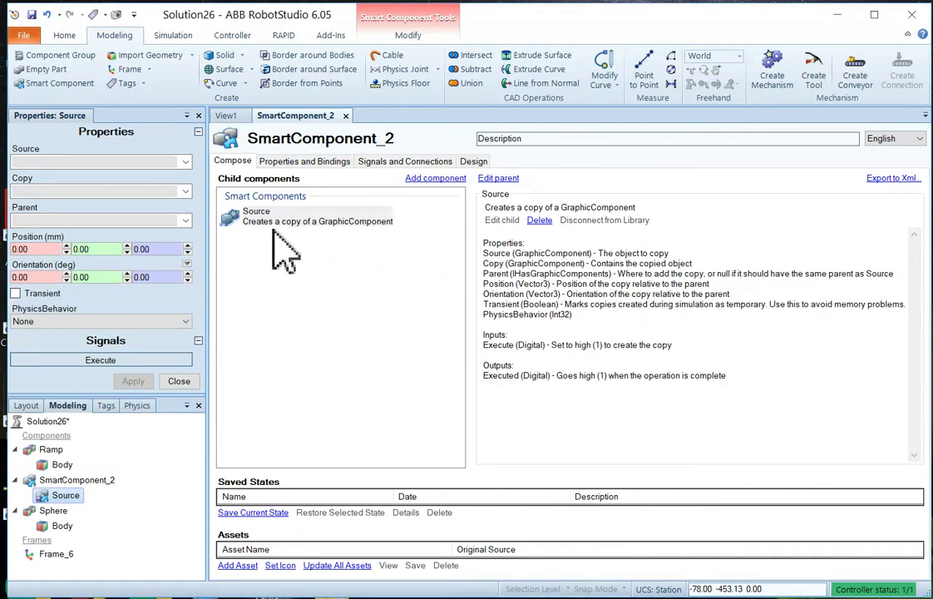
click(437, 178)
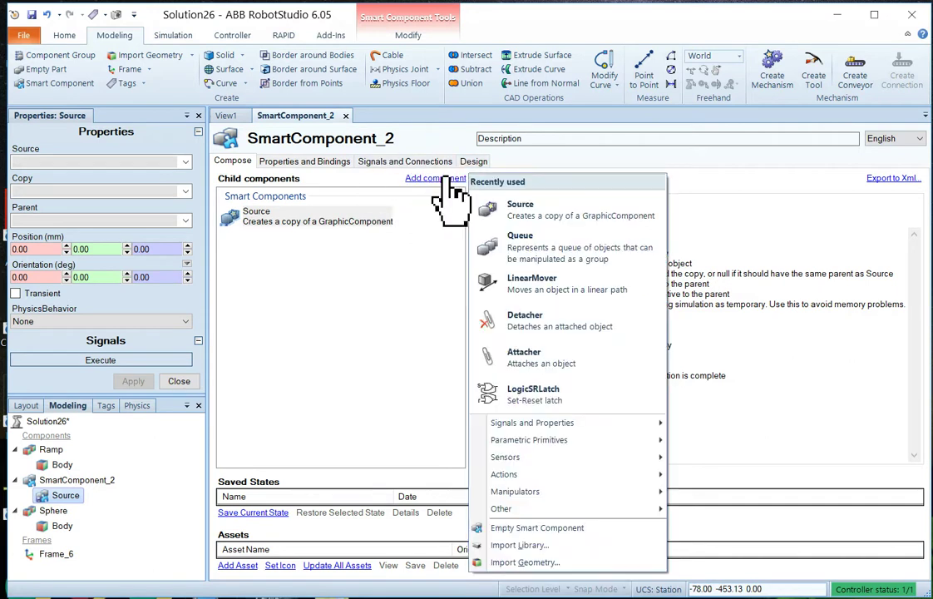
click(515, 243)
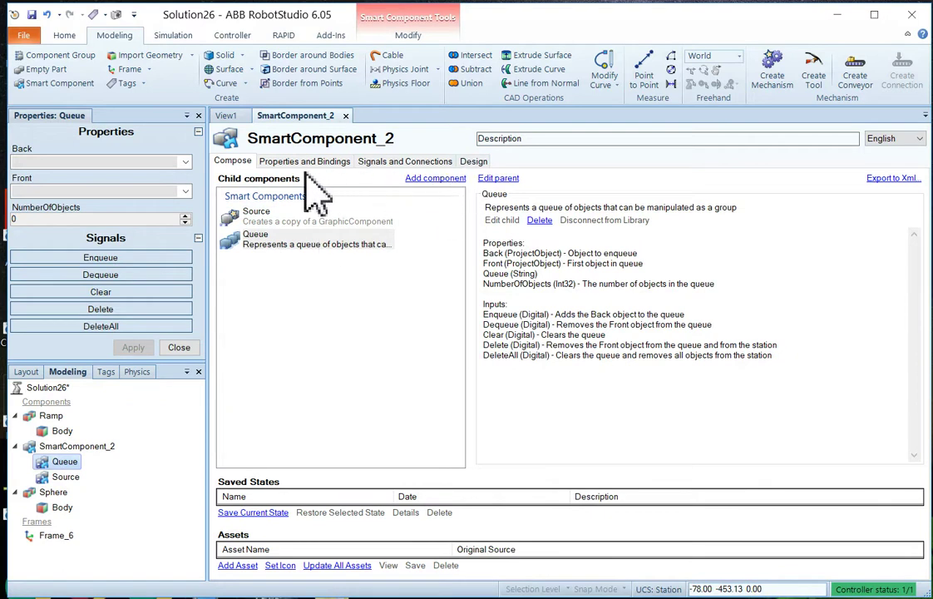
Arrange the Source and Queue blocks in SmartComponent_2's block diagram
click(473, 161)
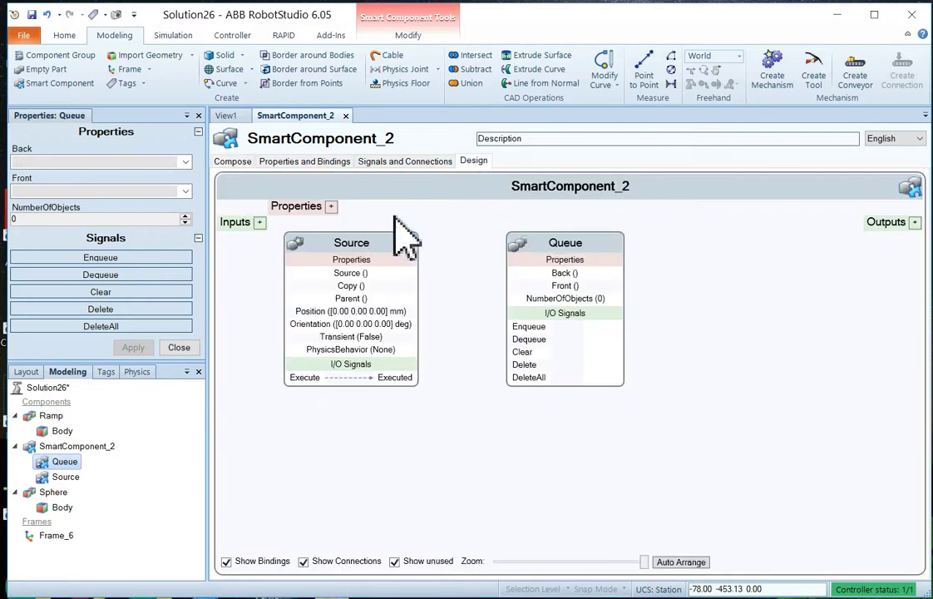
click(370, 247)
drag(370, 247, 400, 298)
drag(579, 249, 712, 279)
drag(408, 295, 456, 289)
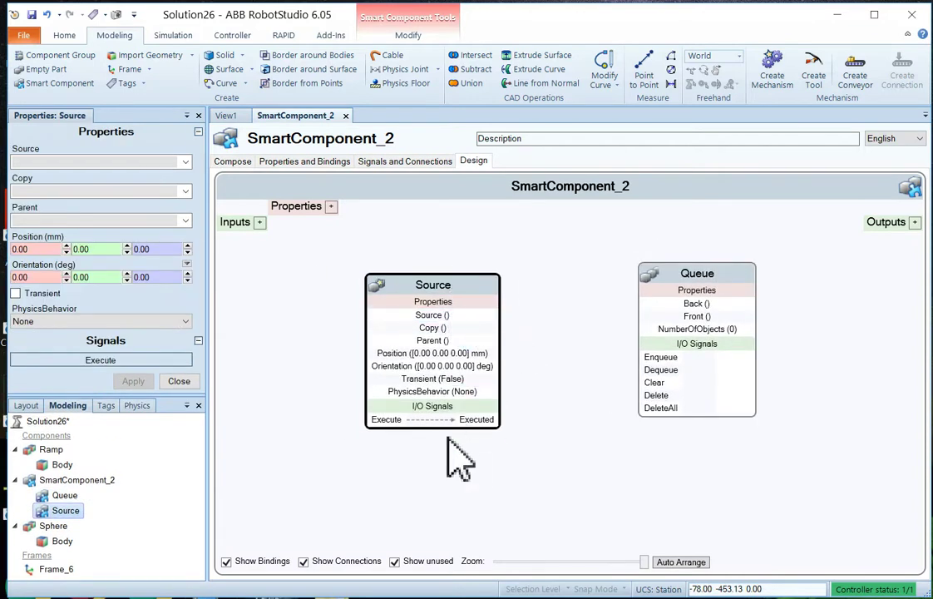
mouse_move(707, 304)
mouse_down()
mouse_move(686, 289)
mouse_move(704, 323)
mouse_up()
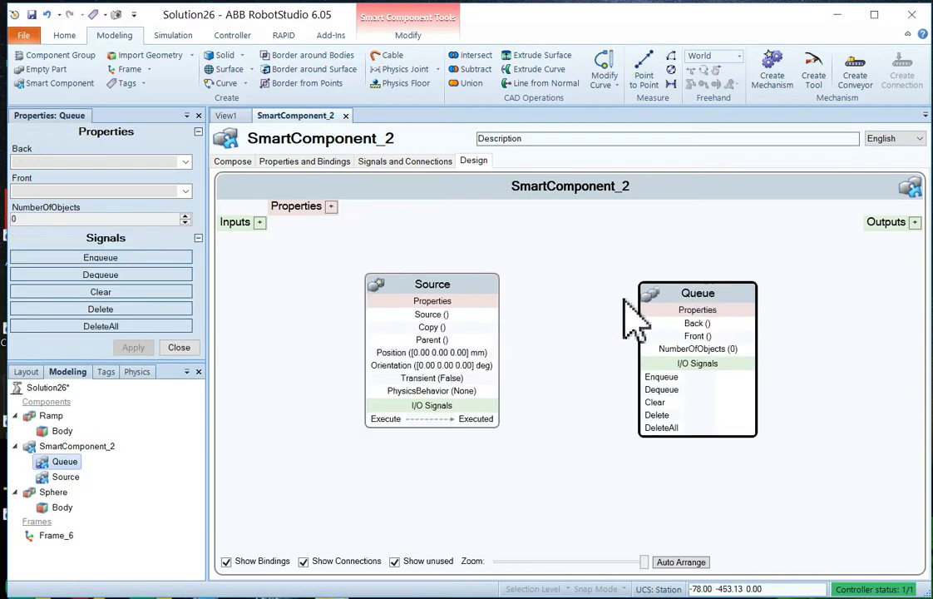
Set the Source to copy the Sphere with Dynamic physics behaviour
click(455, 296)
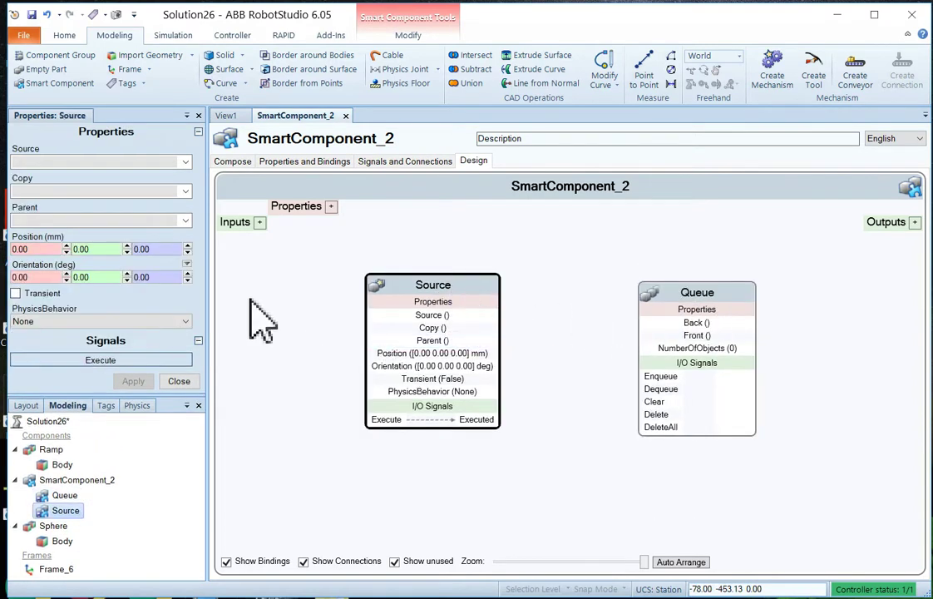
click(183, 161)
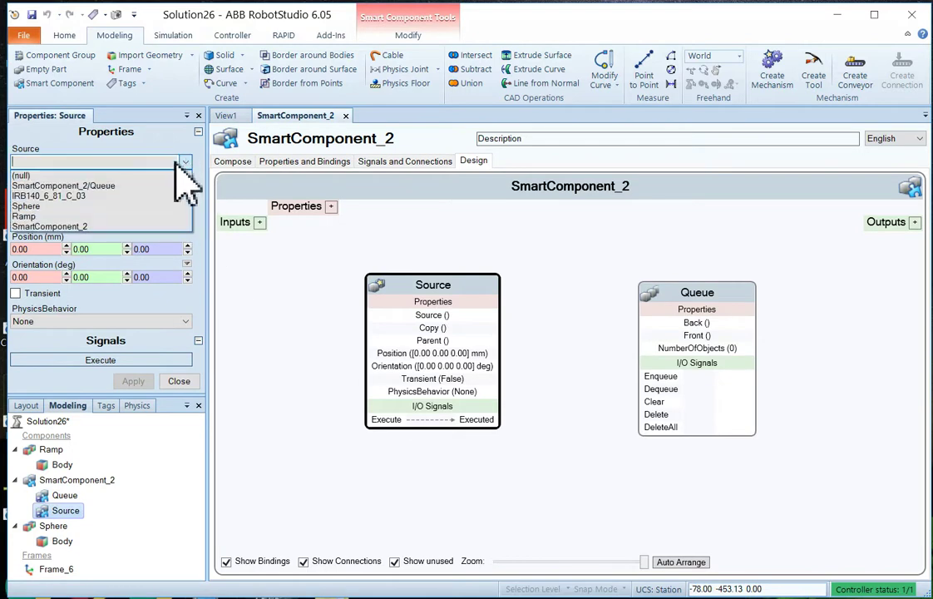
click(52, 205)
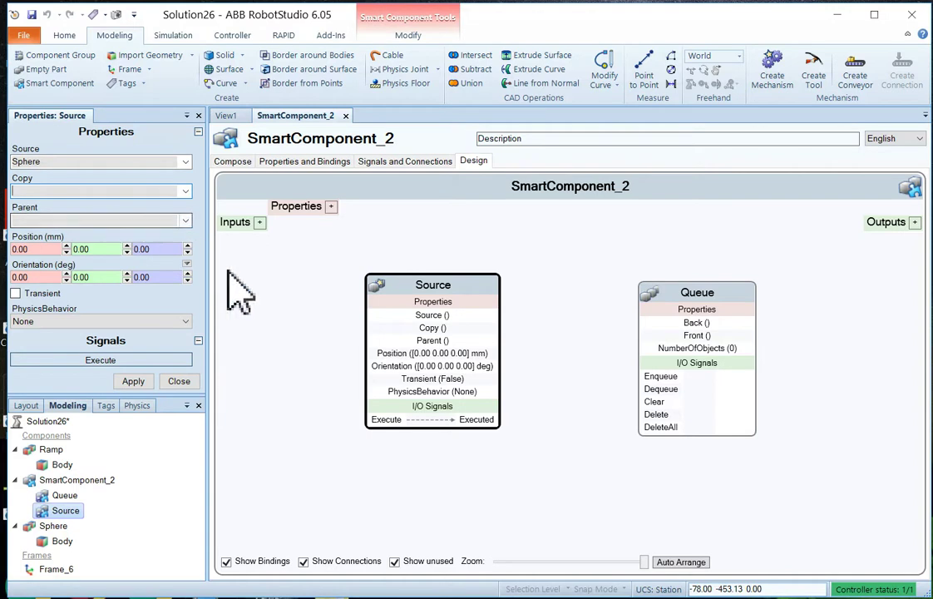
click(25, 321)
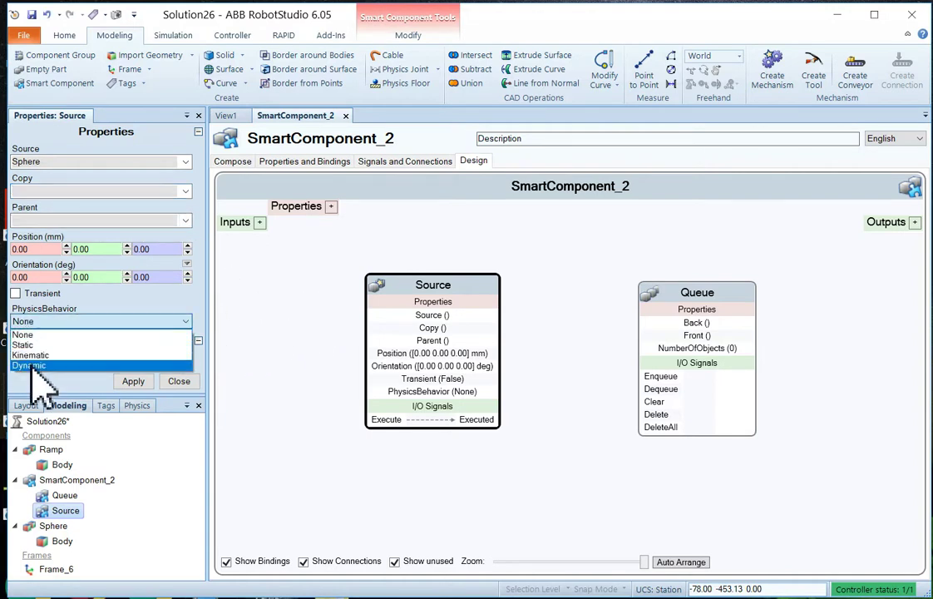
click(30, 366)
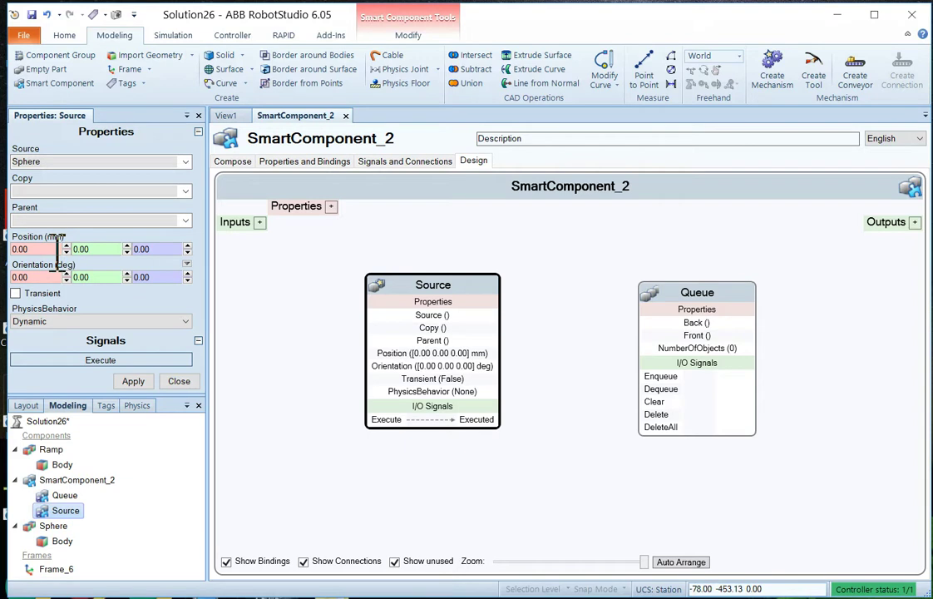
Close the Source properties and show Frame_6's World-referenced position: 1650, 213.5, 405
click(48, 572)
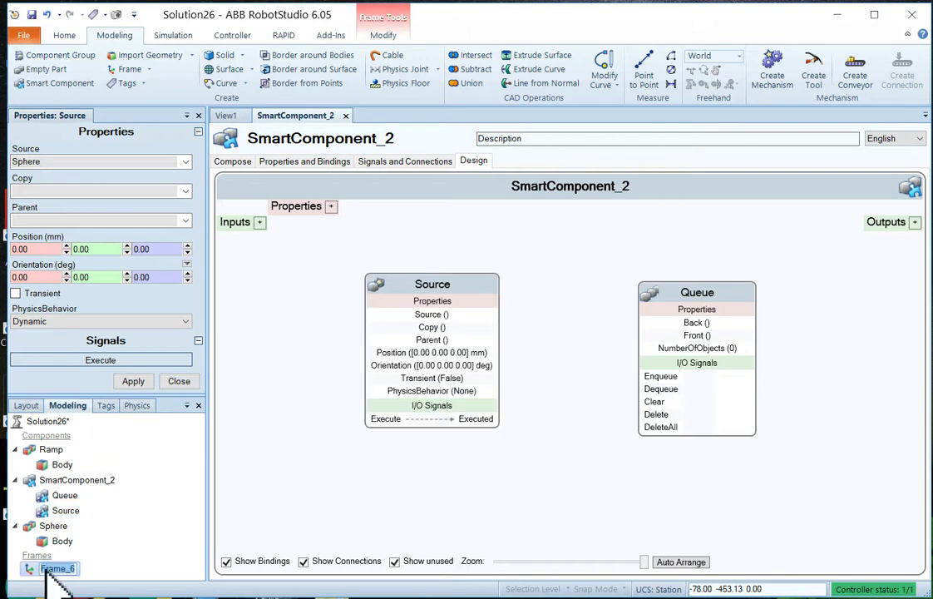
click(179, 382)
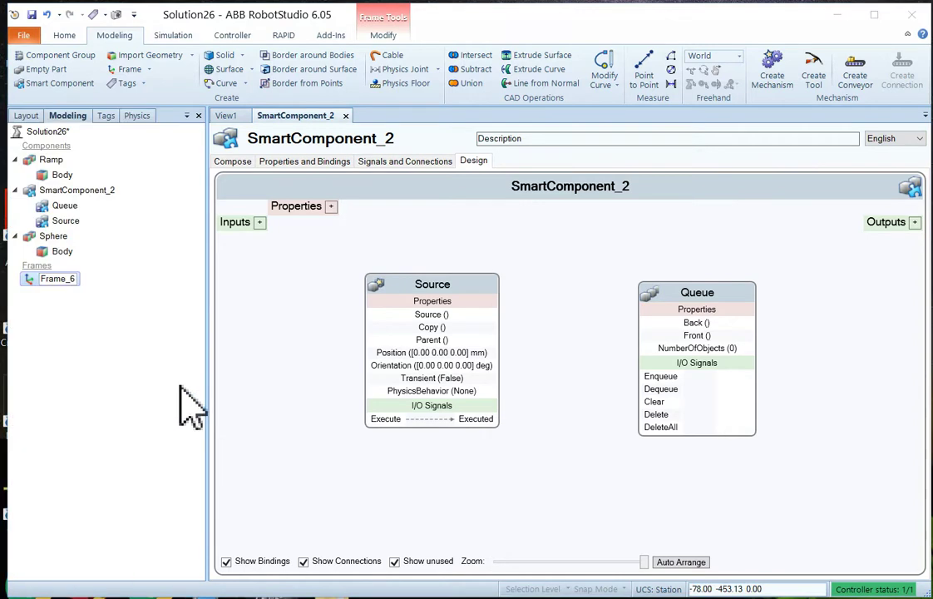
right_click(30, 280)
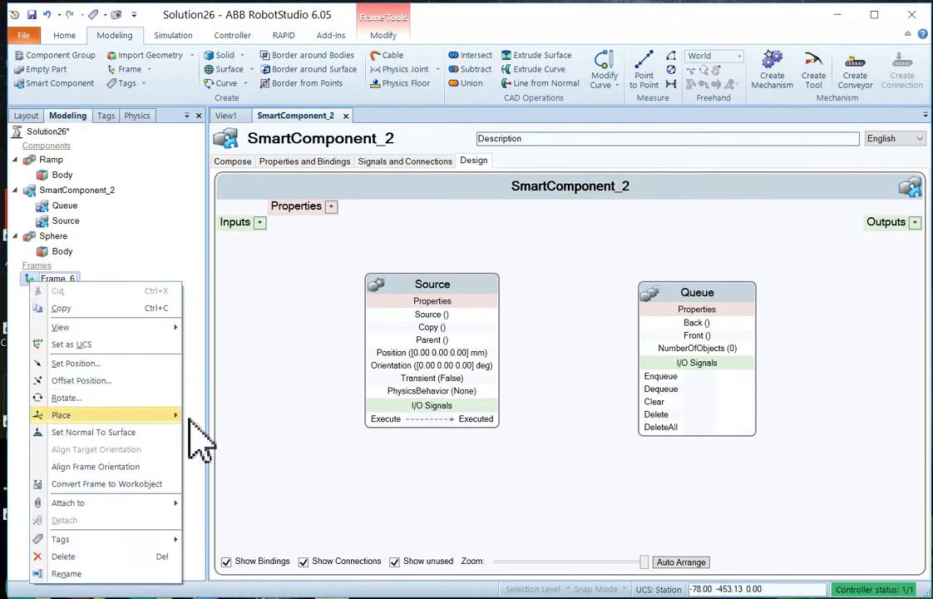
click(116, 363)
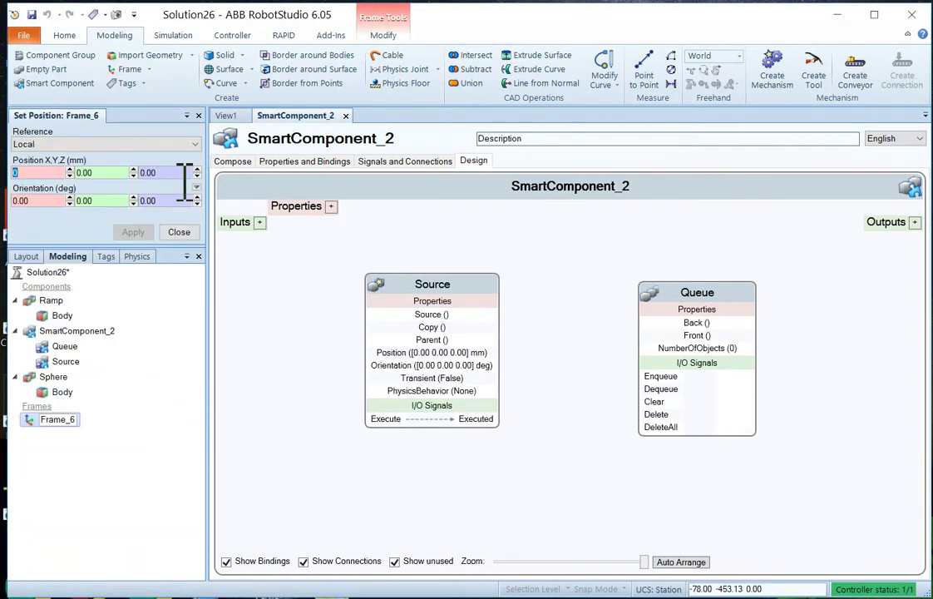
click(194, 144)
click(166, 155)
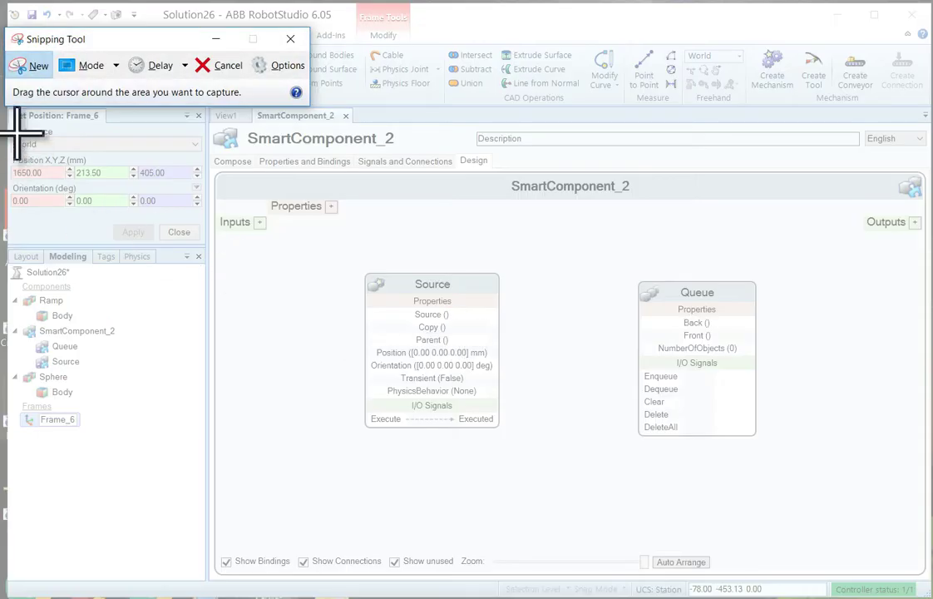
Snip Frame_6's 1650, 213.5, 405 position values, park the snip aside, and close Set Position
drag(8, 125, 229, 245)
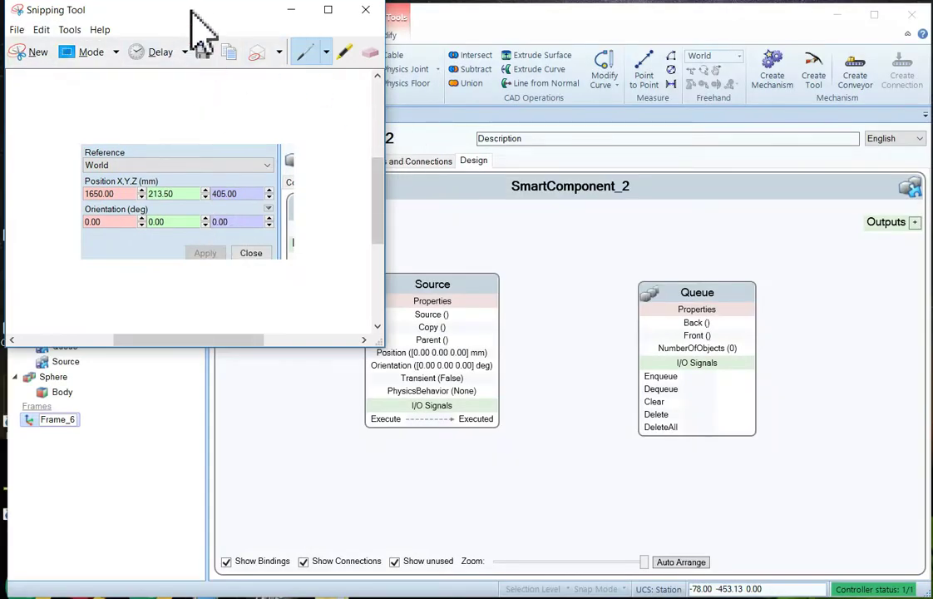
drag(190, 13, 828, 227)
click(178, 232)
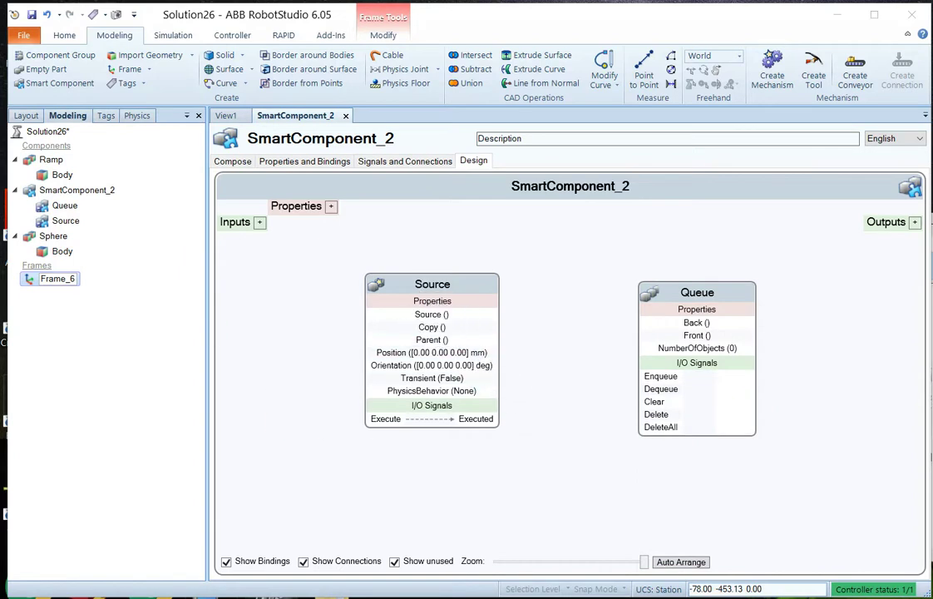
key(alt+Tab)
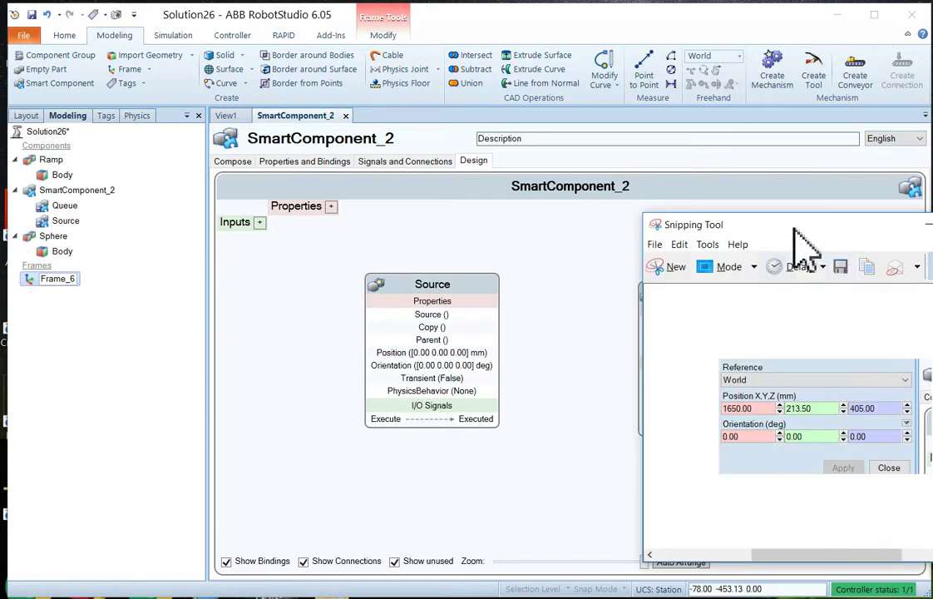
drag(792, 226, 932, 176)
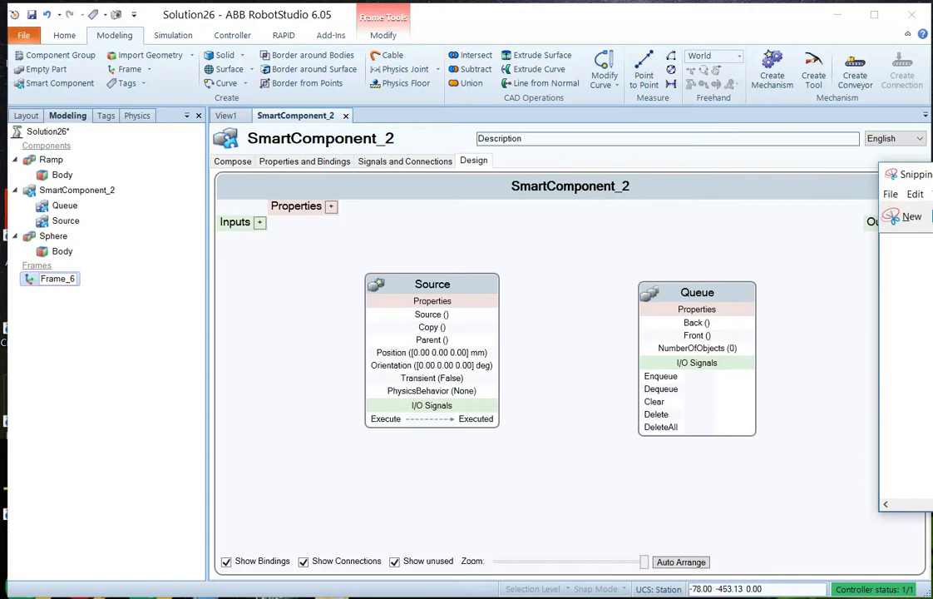
Set the Source to spawn Transient, Dynamic Spheres at 1650, 213.5, 405 and apply
click(566, 478)
click(446, 286)
right_click(444, 286)
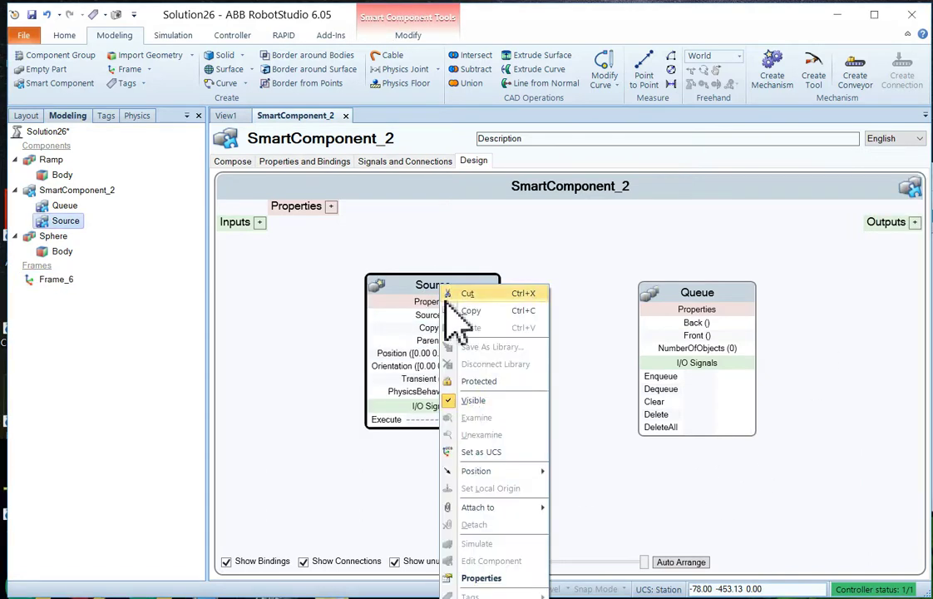
click(479, 578)
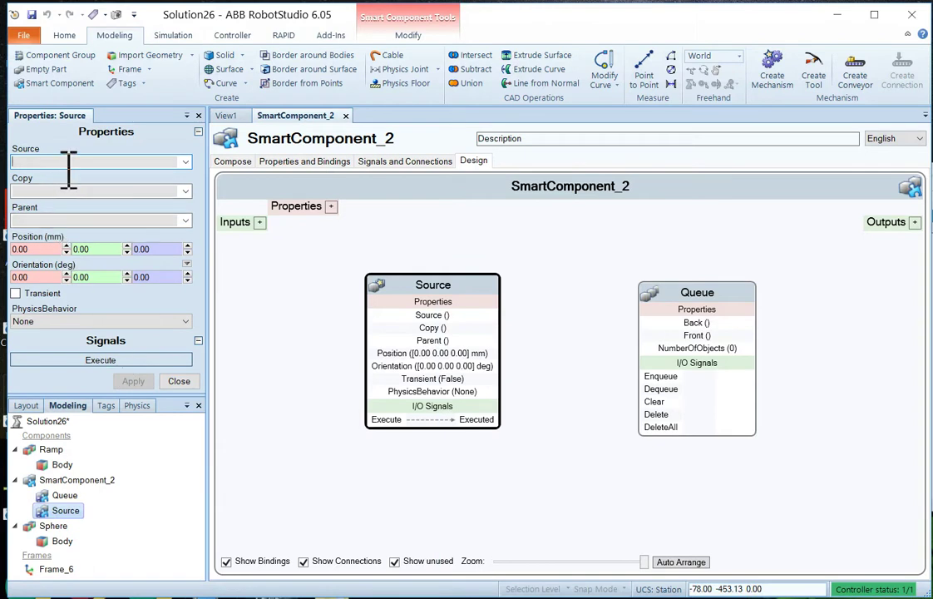
click(183, 161)
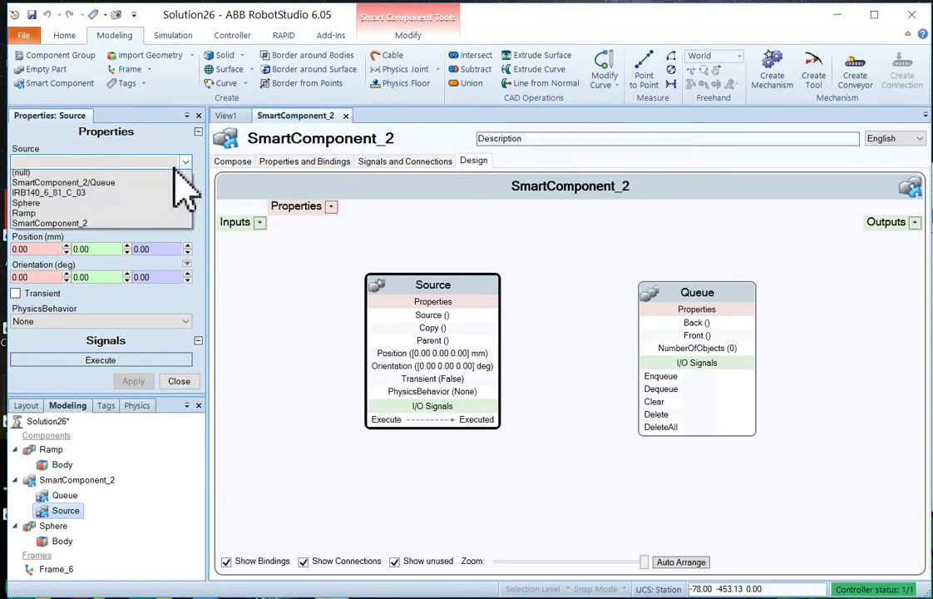
click(124, 206)
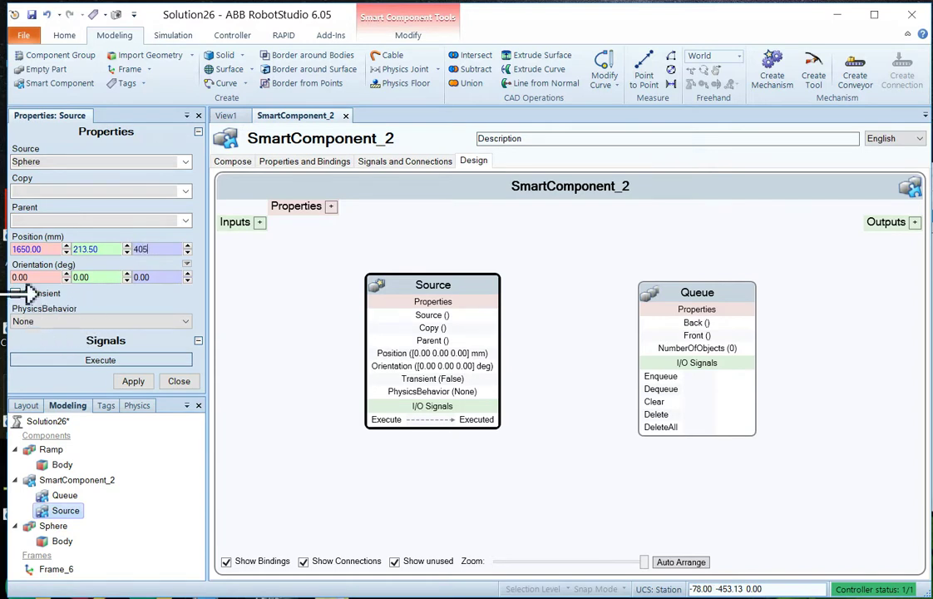
click(20, 295)
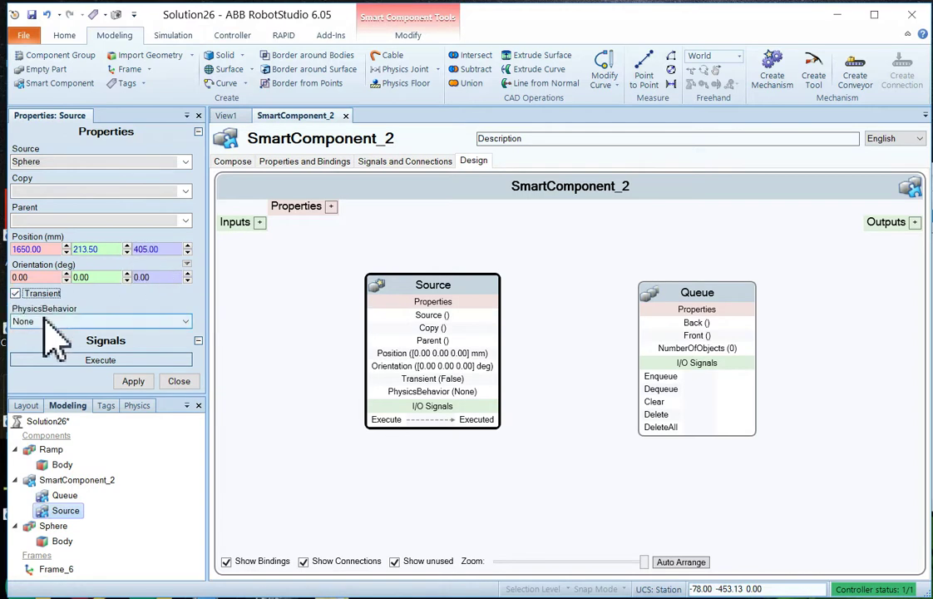
click(45, 321)
click(35, 366)
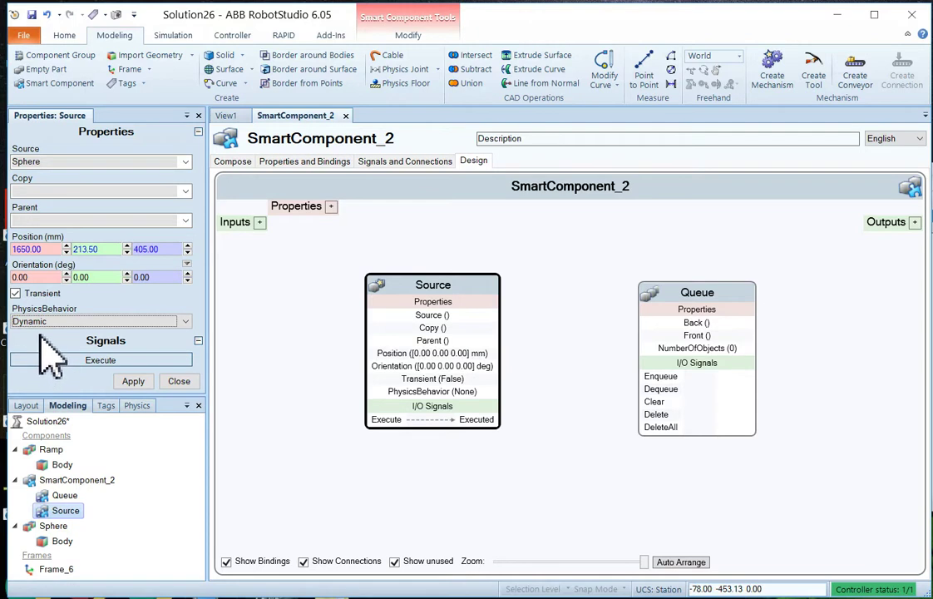
click(131, 383)
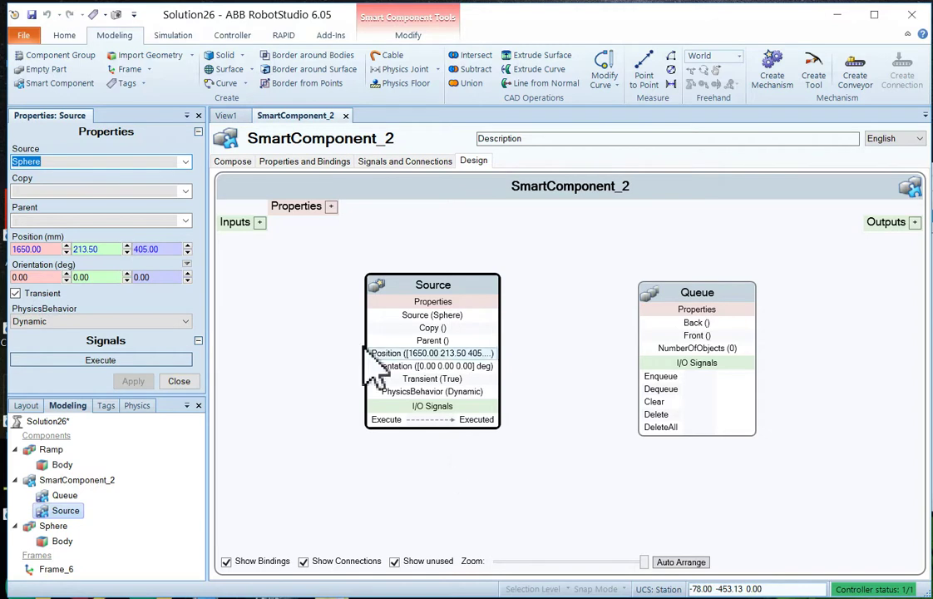
Link Source's Sphere to Queue Back and add an auto-reset digital input named New_Ball
drag(416, 290, 435, 282)
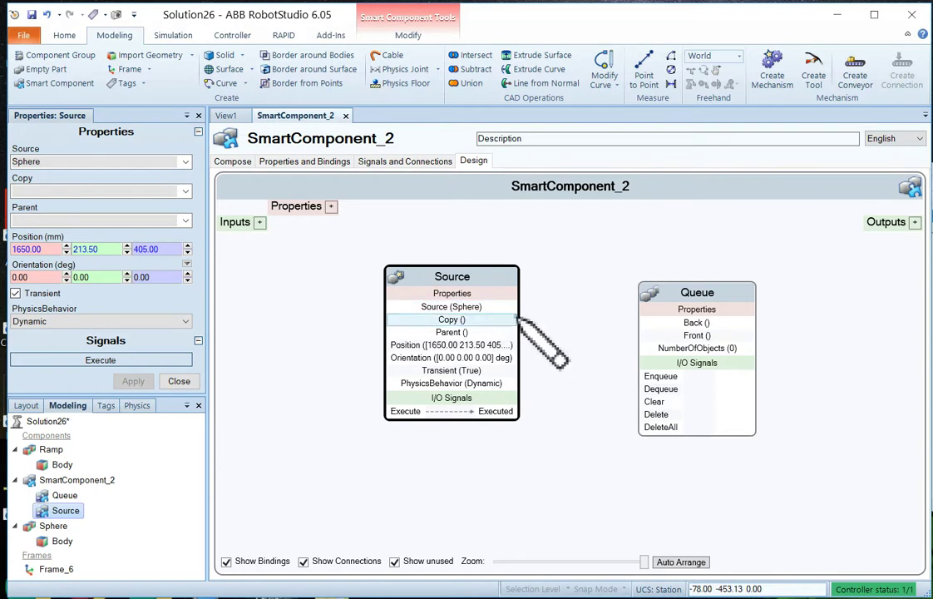
drag(519, 312, 651, 324)
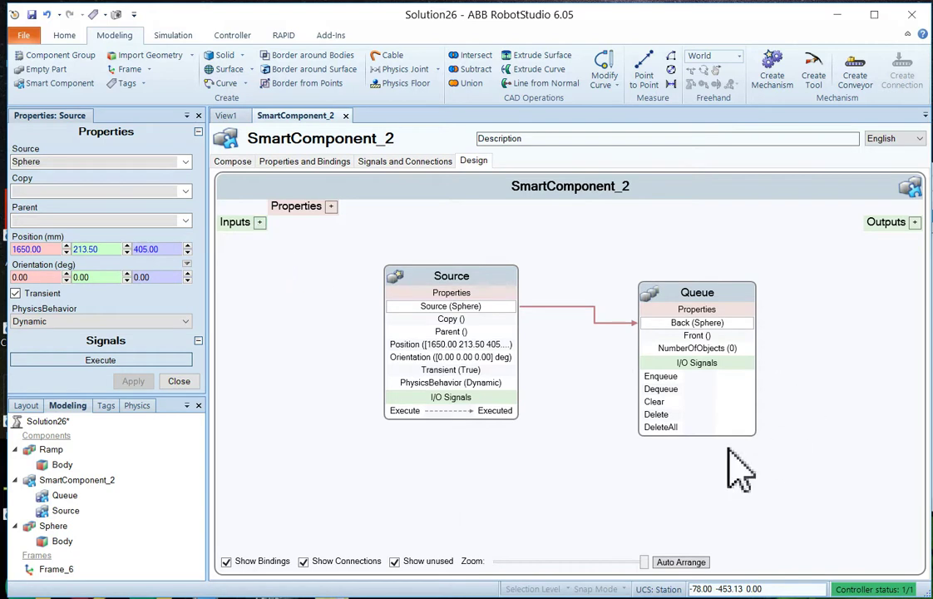
click(259, 223)
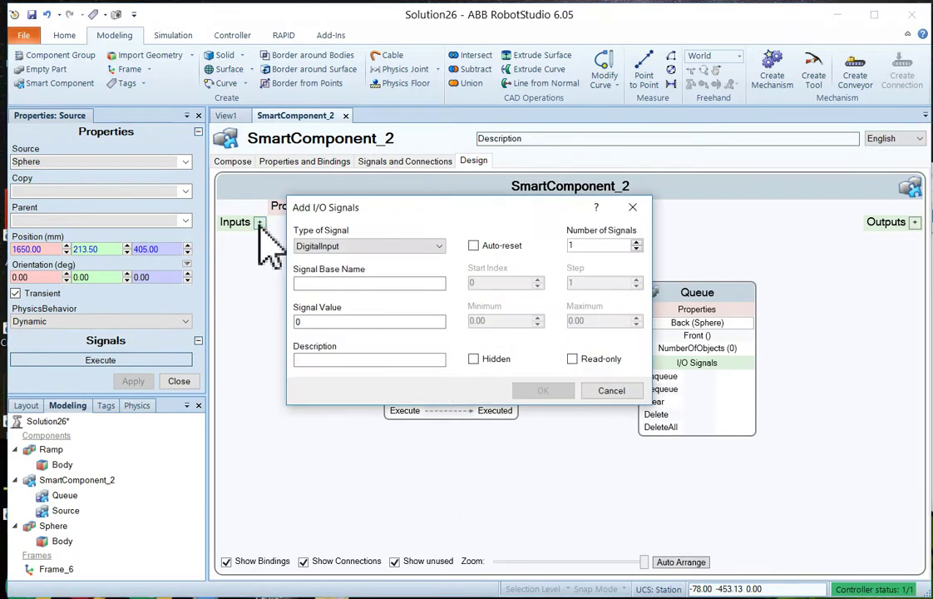
click(325, 284)
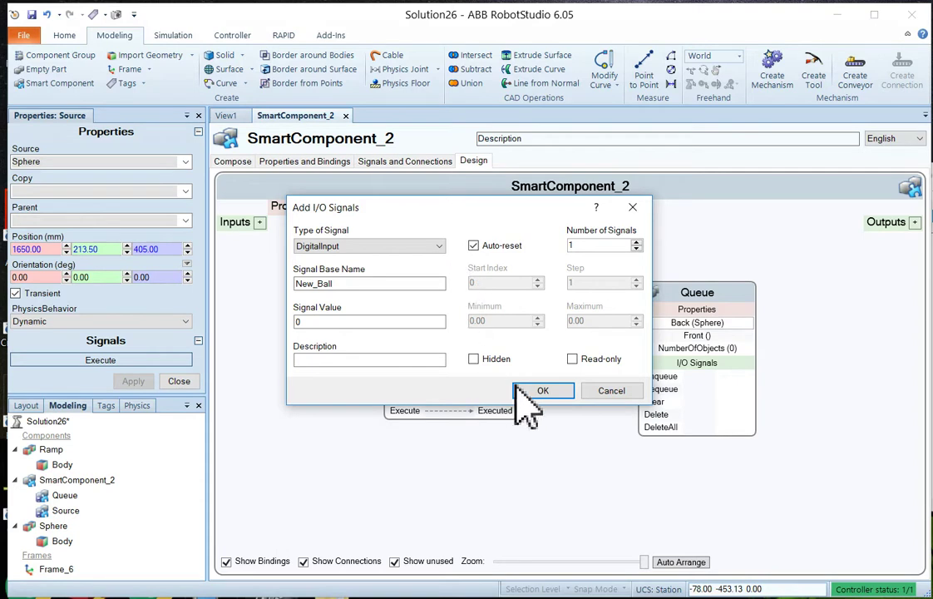
click(542, 391)
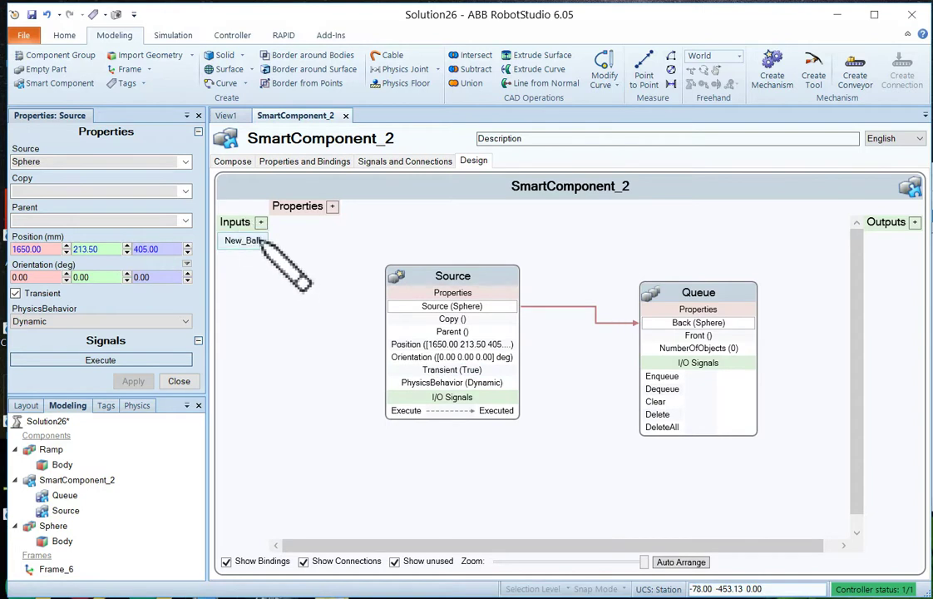
Wire New_Ball to Source Execute and Source Executed to Queue Enqueue, then close Source properties
drag(261, 240, 396, 414)
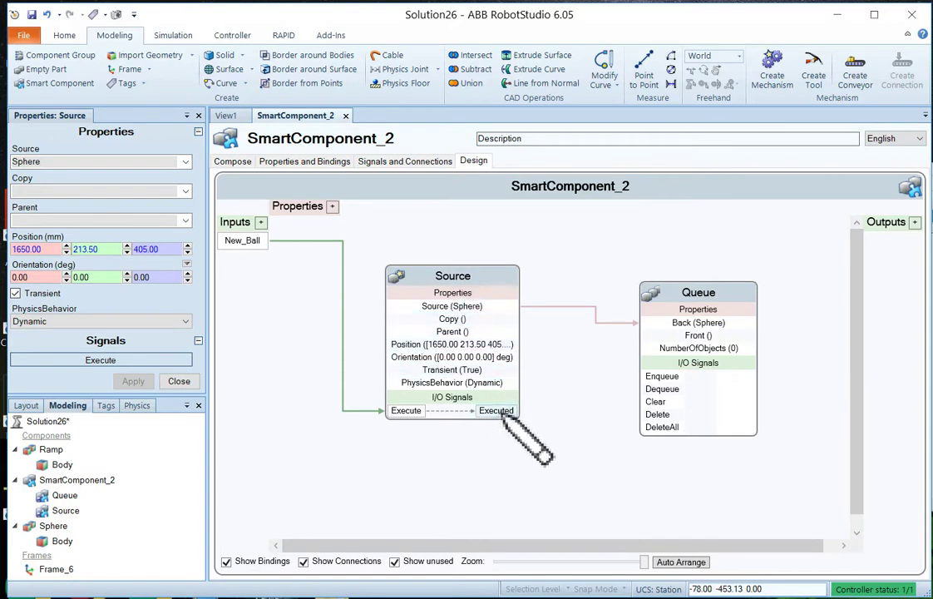
drag(503, 413, 650, 376)
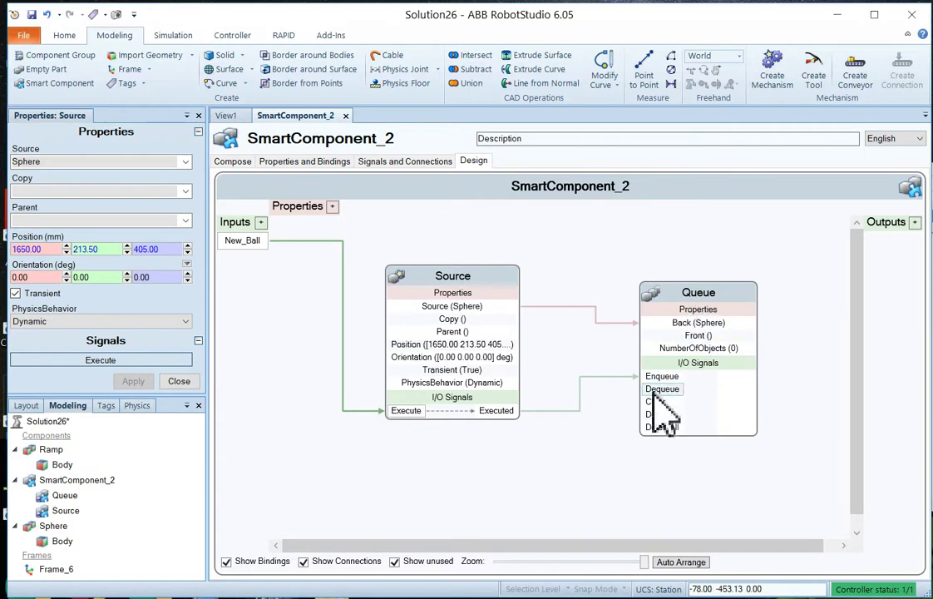
click(678, 378)
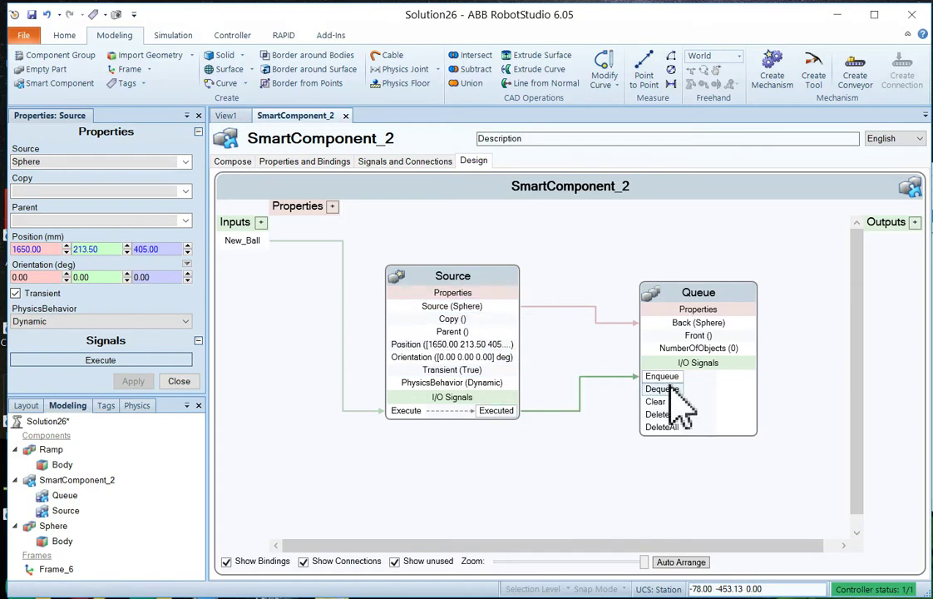
click(523, 307)
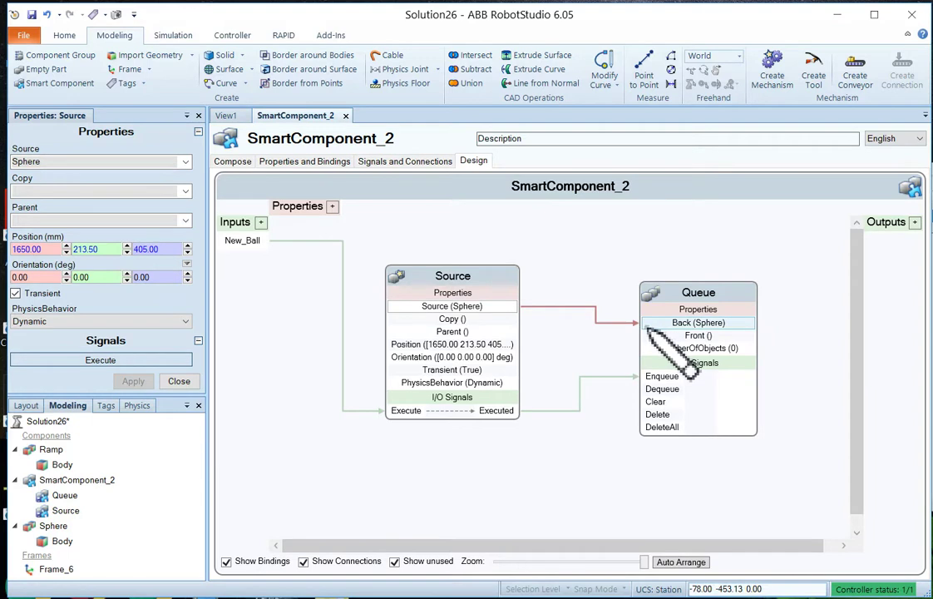
click(619, 376)
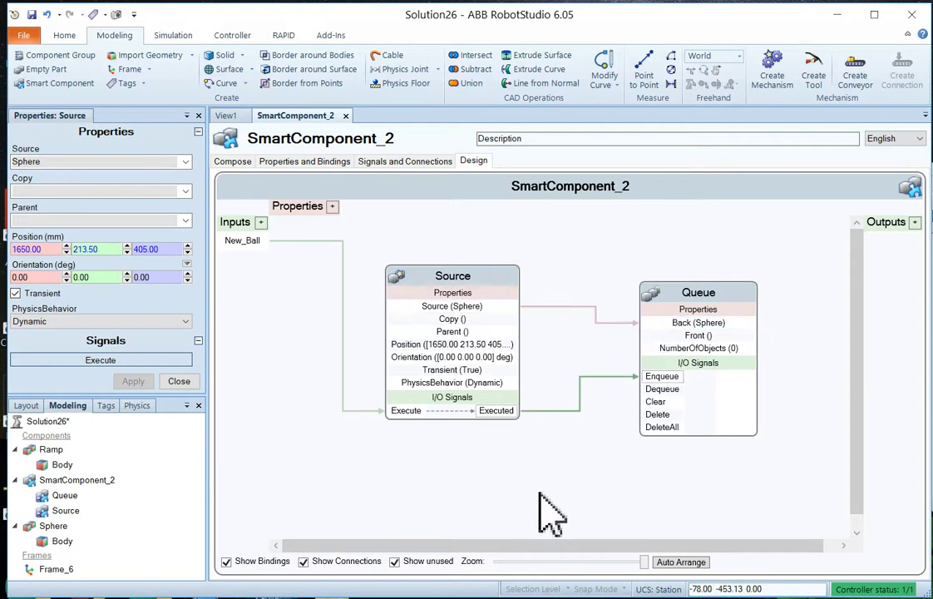
click(179, 383)
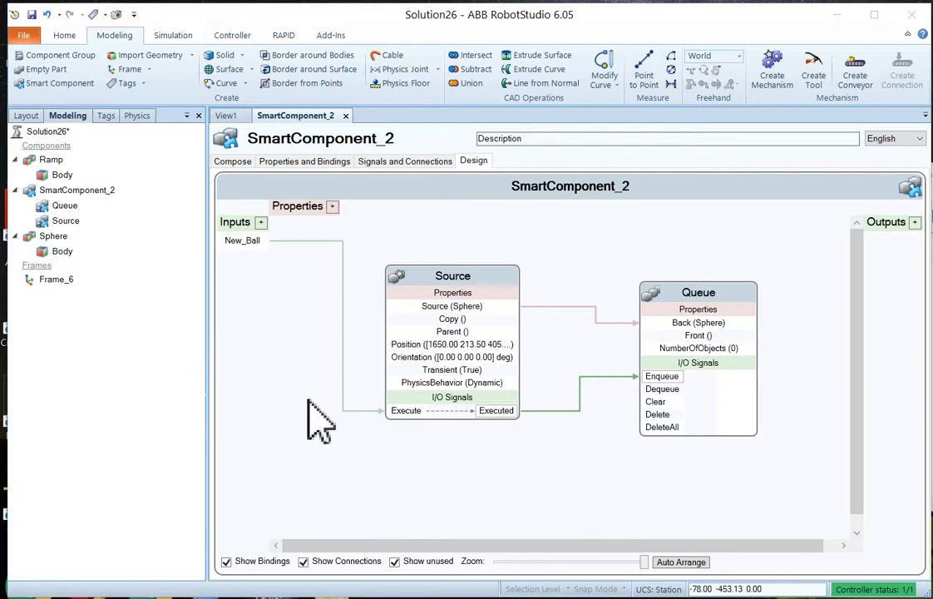
Set the robot program to Continuous run mode and start the simulation in View1
click(172, 35)
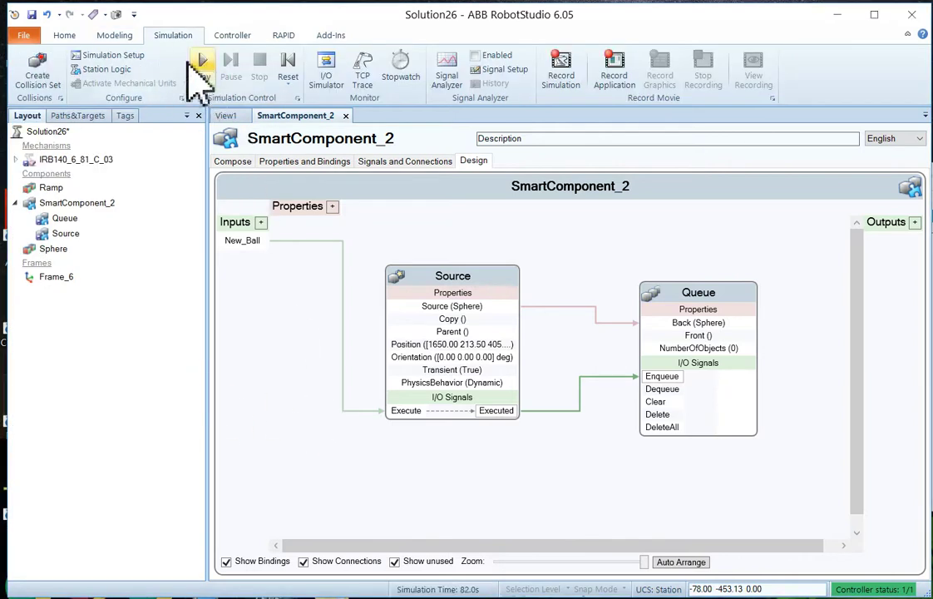
click(138, 56)
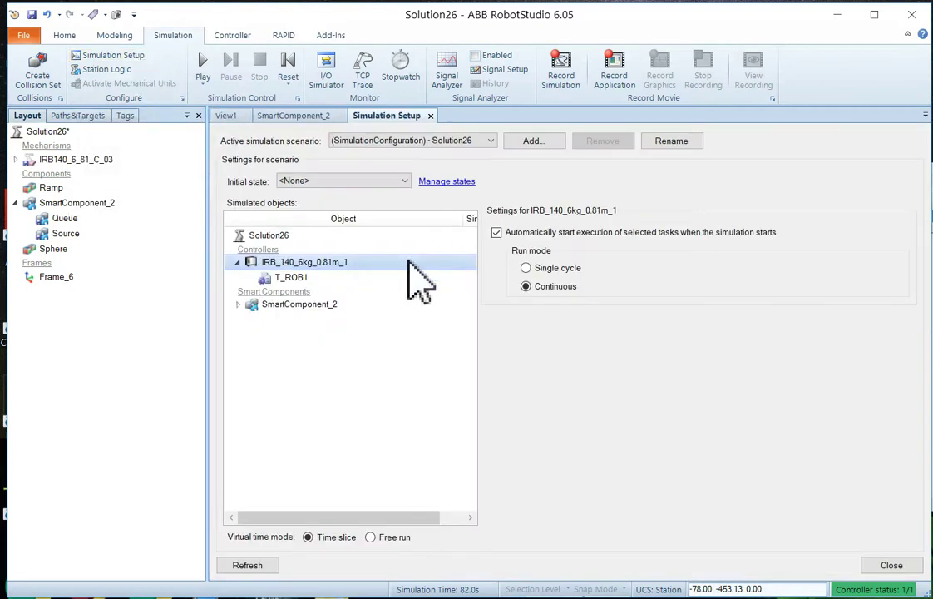
click(526, 286)
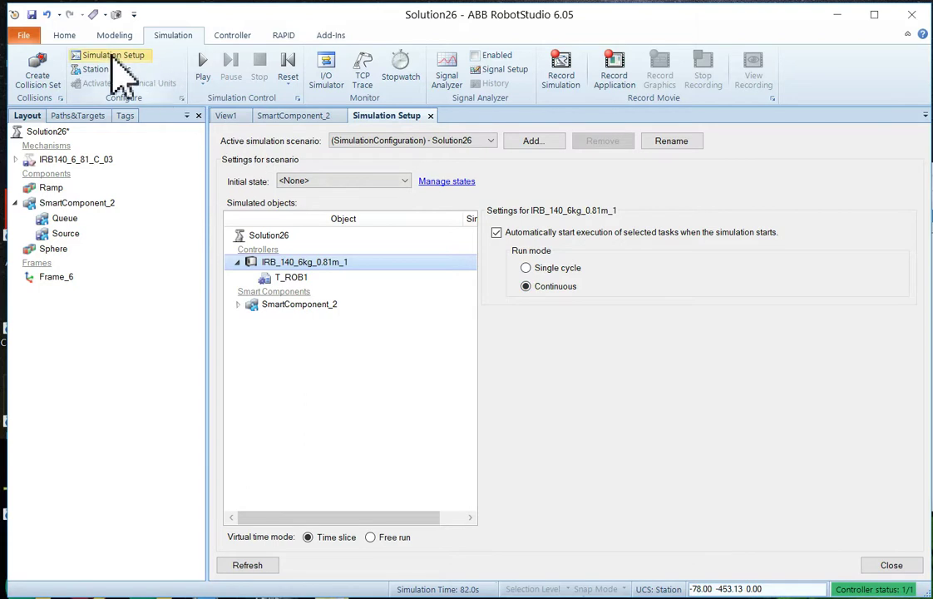
click(885, 566)
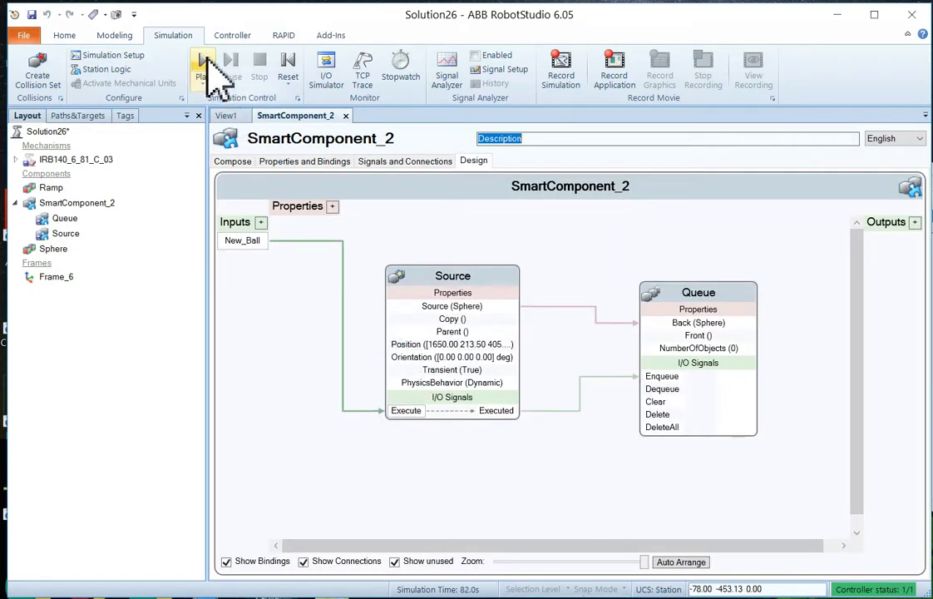
click(238, 117)
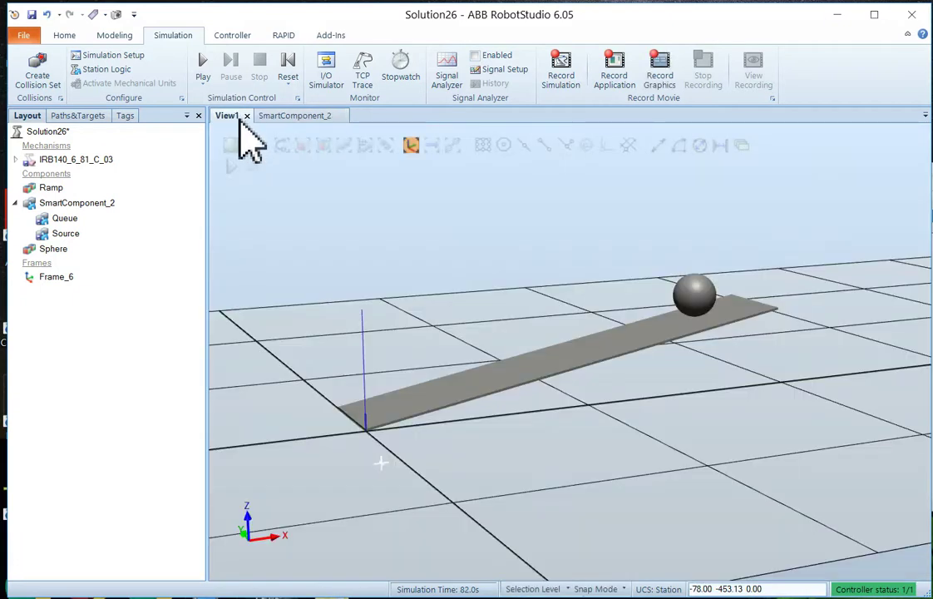
click(200, 60)
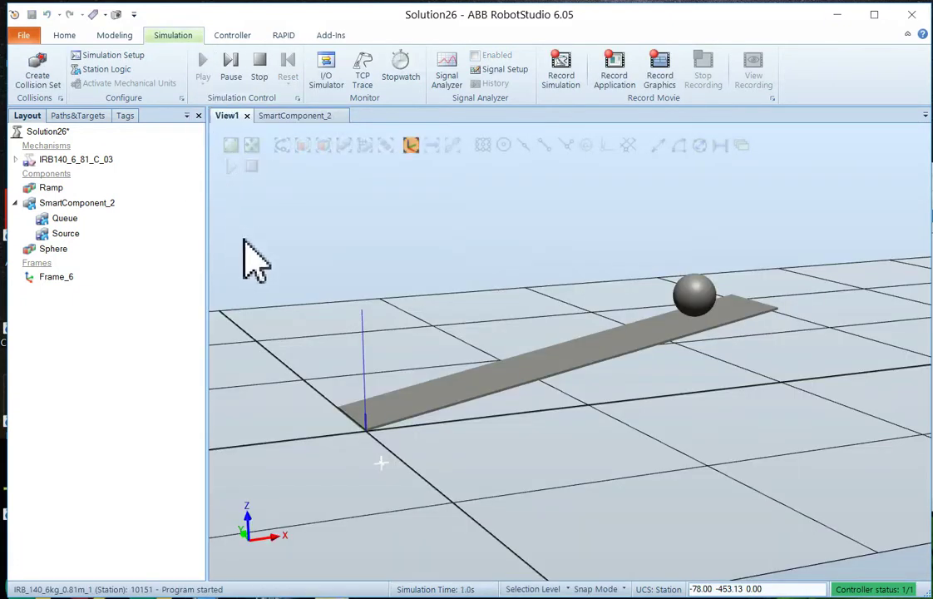
In the I/O Simulator for SmartComponent_2, trigger New Ball five times to roll spheres down the ramp
click(327, 68)
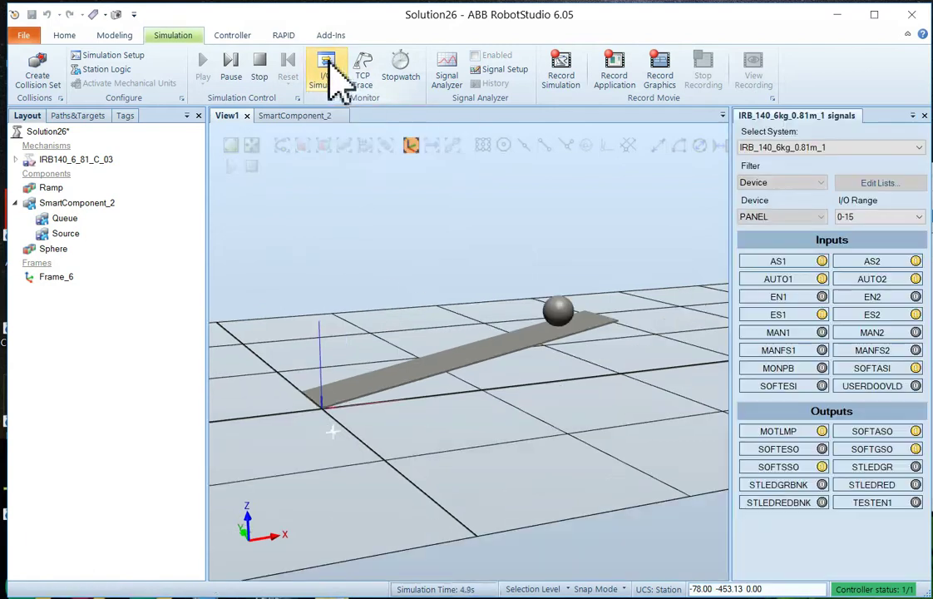
click(914, 150)
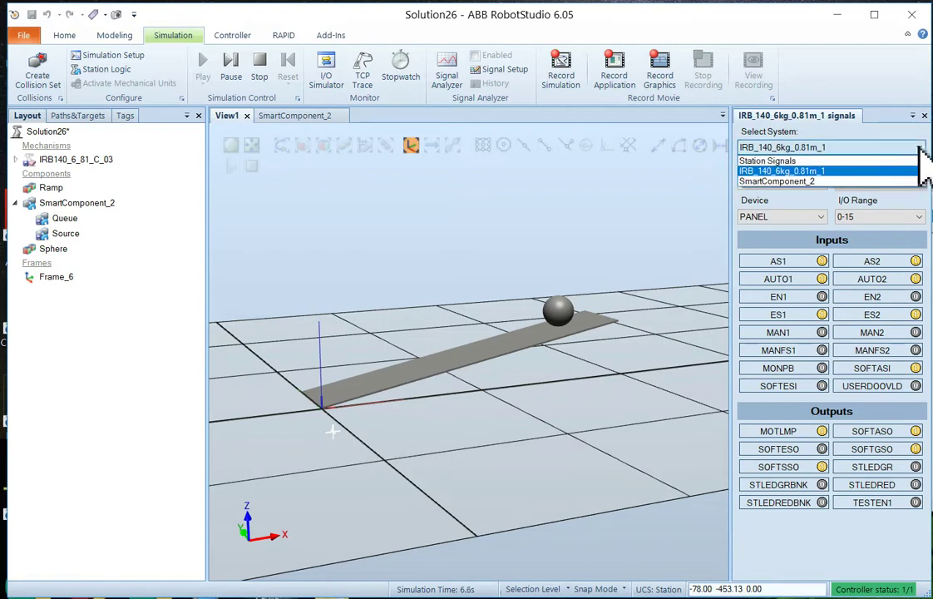
click(866, 181)
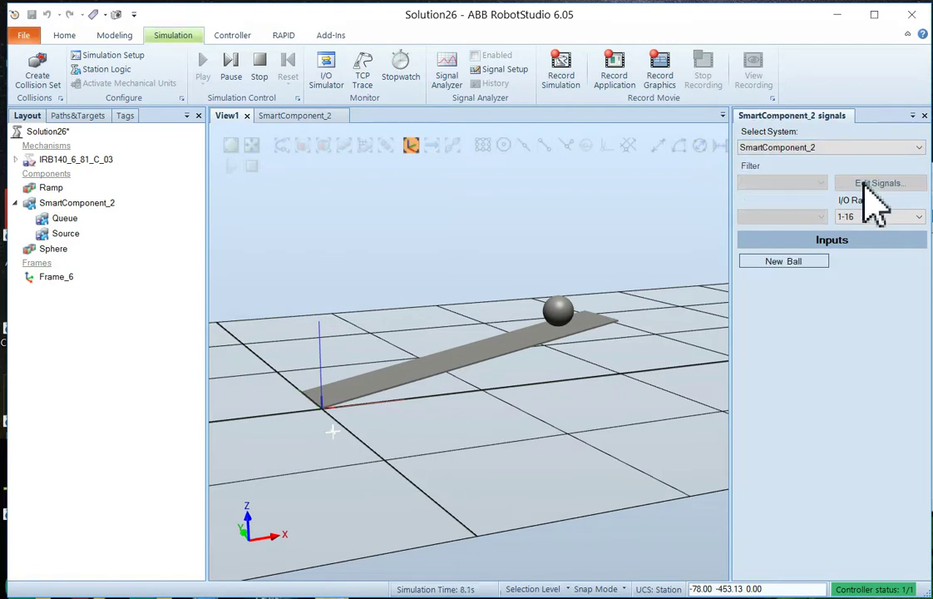
click(762, 263)
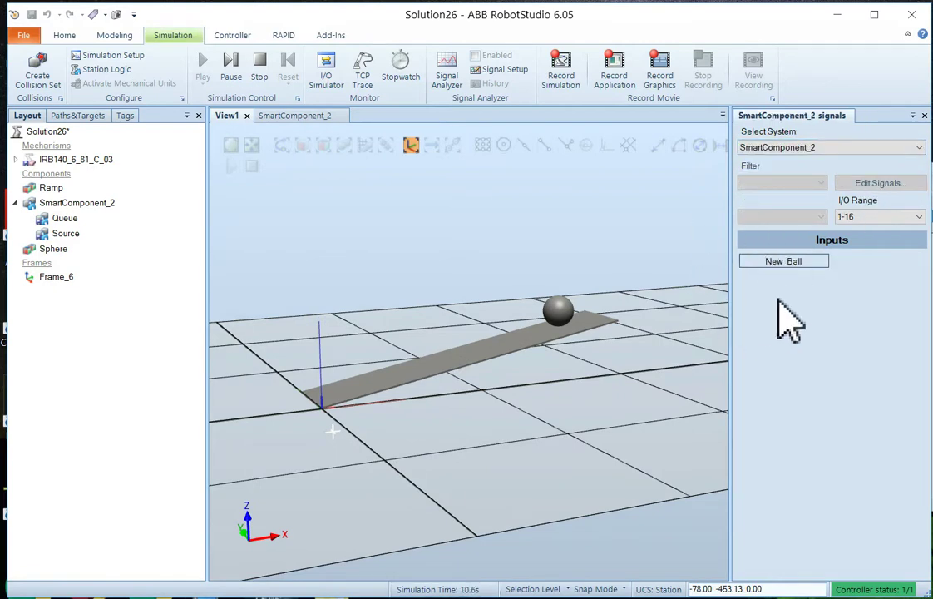
click(779, 263)
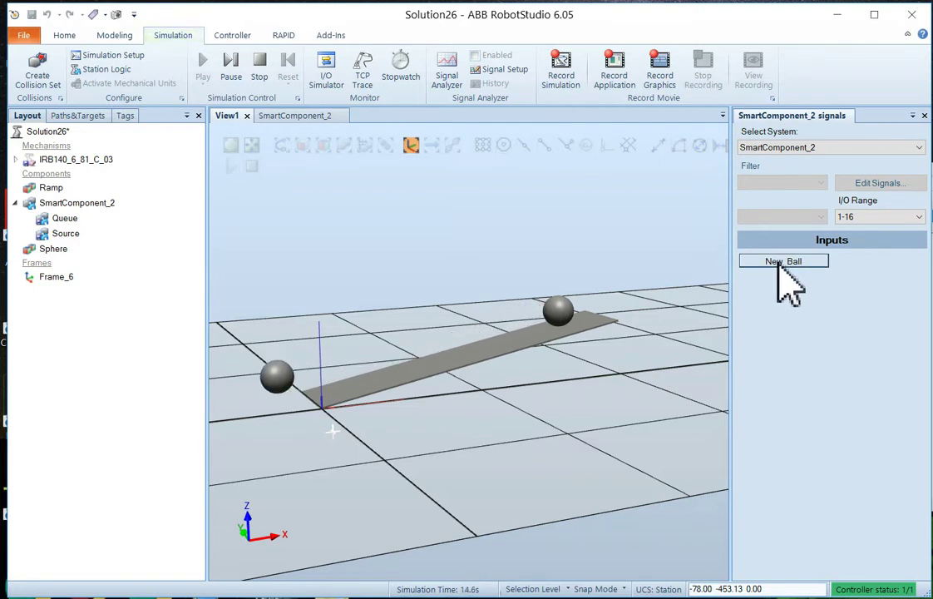
click(779, 263)
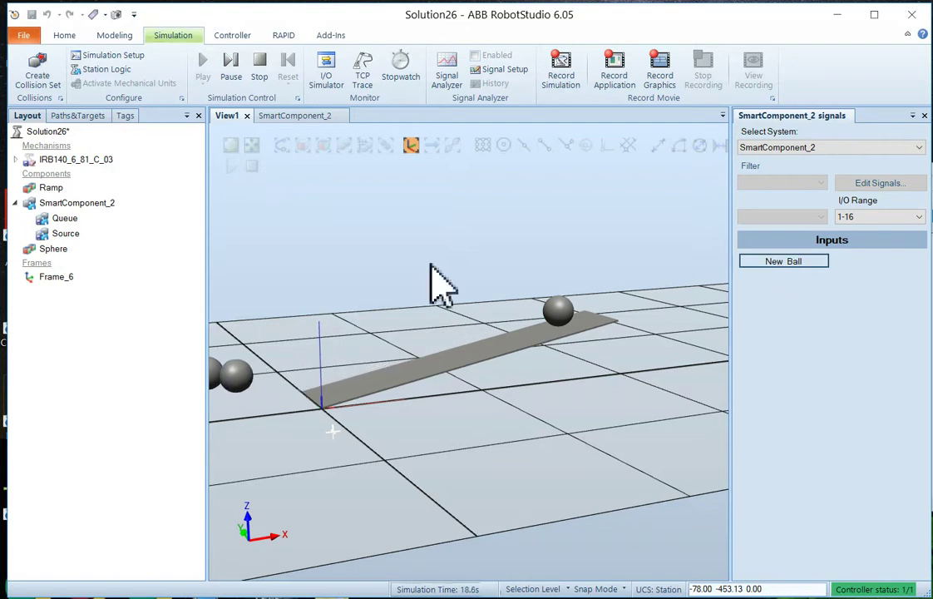
click(796, 265)
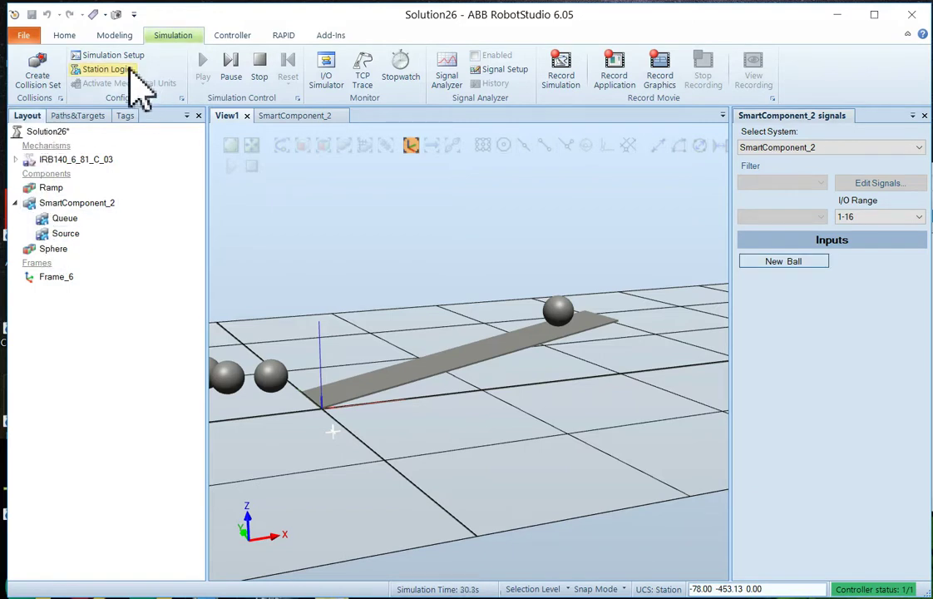
click(65, 36)
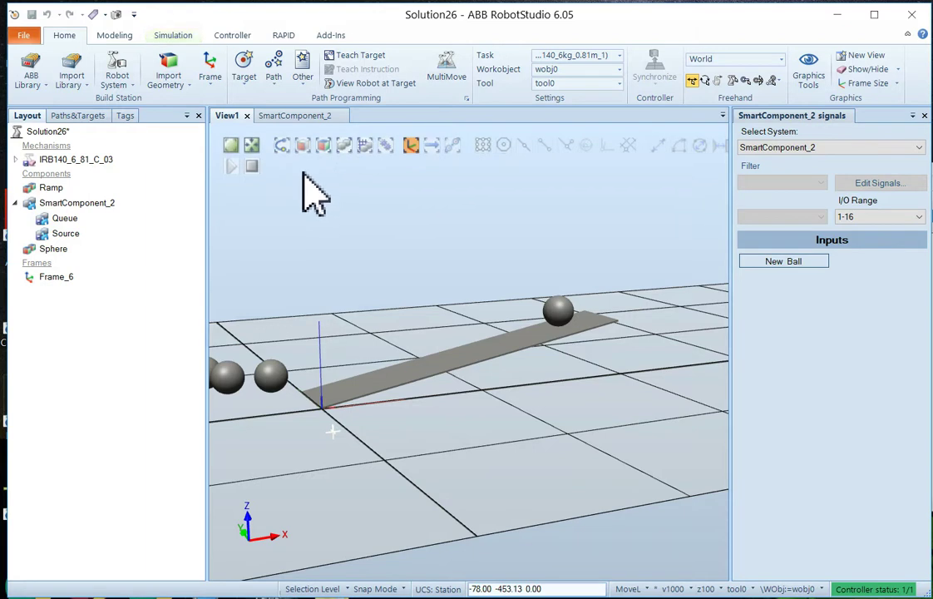
click(769, 262)
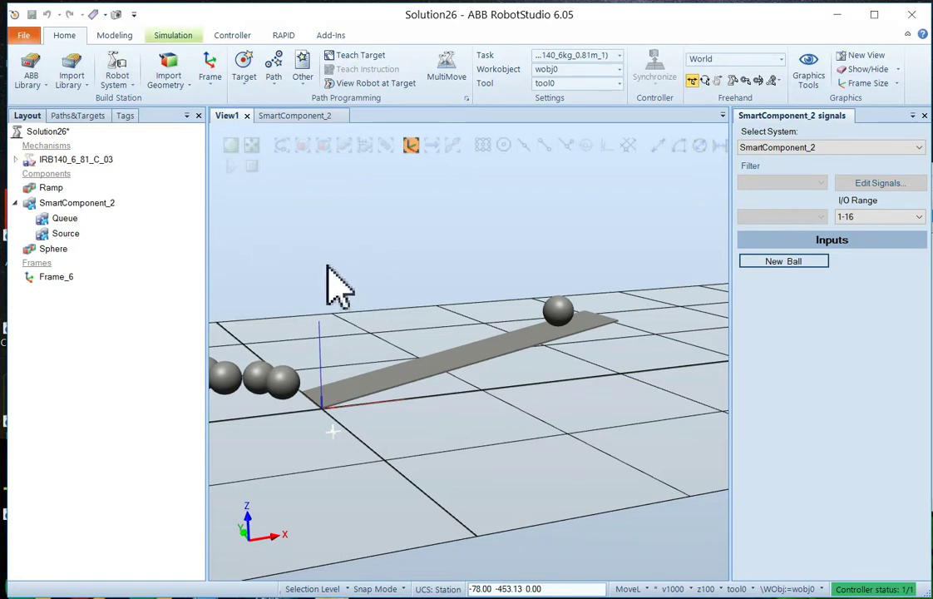
Make the IRB140 robot visible from the Layout tree
click(59, 159)
right_click(60, 161)
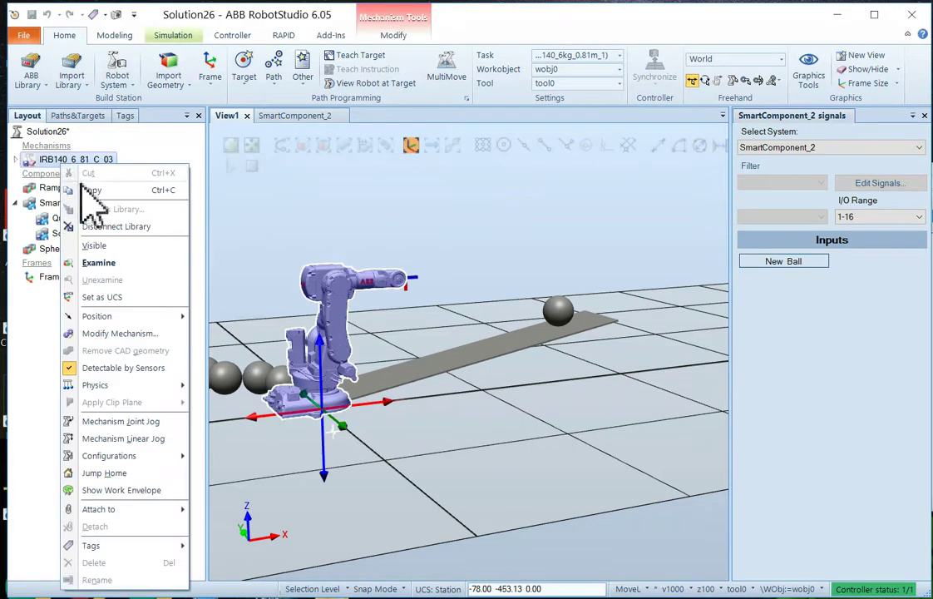
click(92, 258)
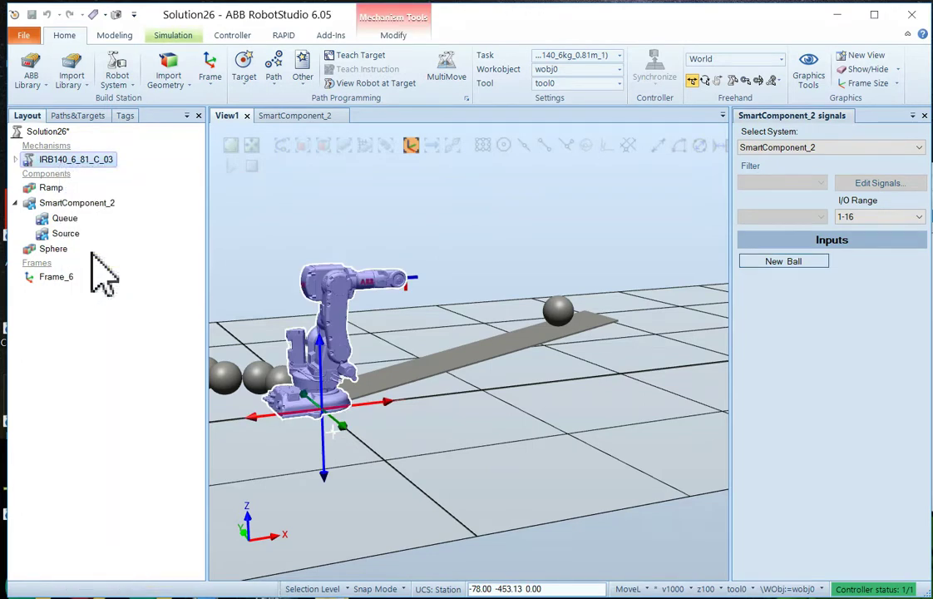
click(405, 458)
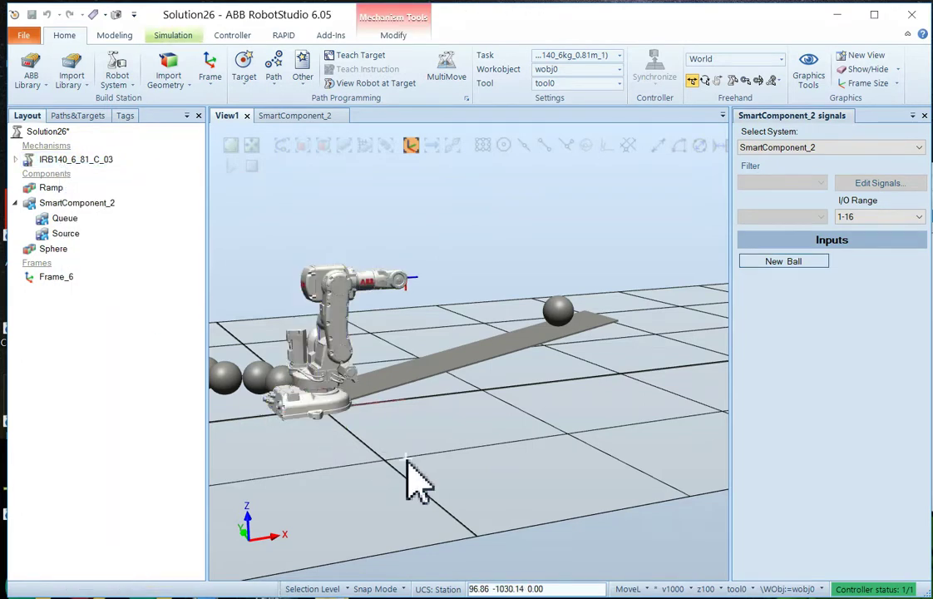
Trigger New Ball three more times, viewing the spheres roll down the ramp toward the robot
click(796, 262)
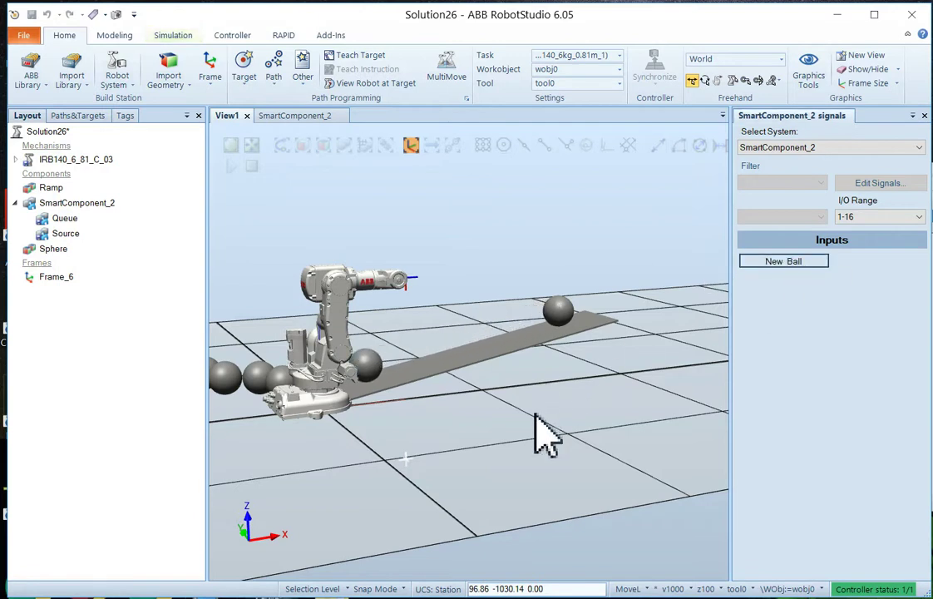
scroll(428, 449, down, 3)
scroll(428, 444, up, 3)
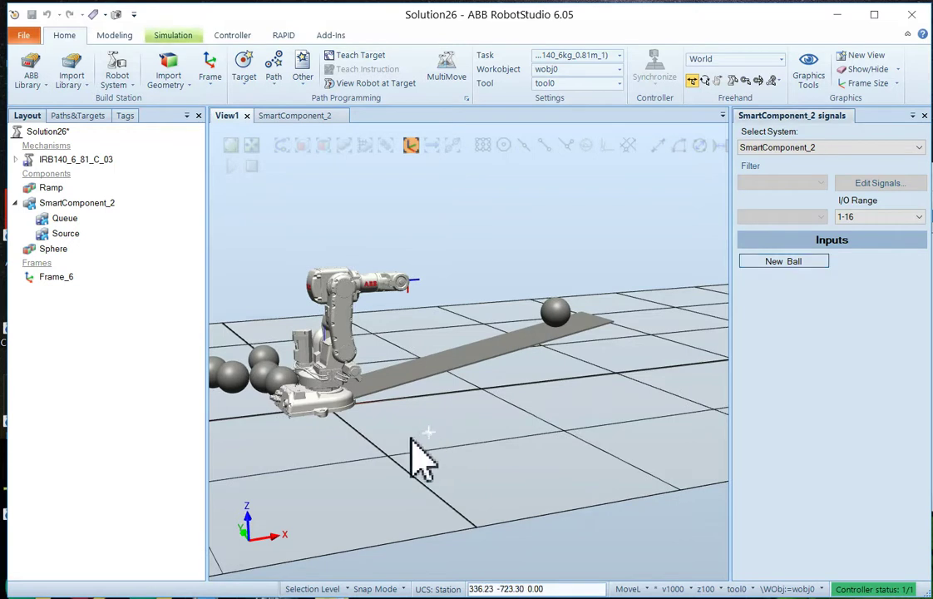
ctrl+shift+drag(411, 438, 353, 454)
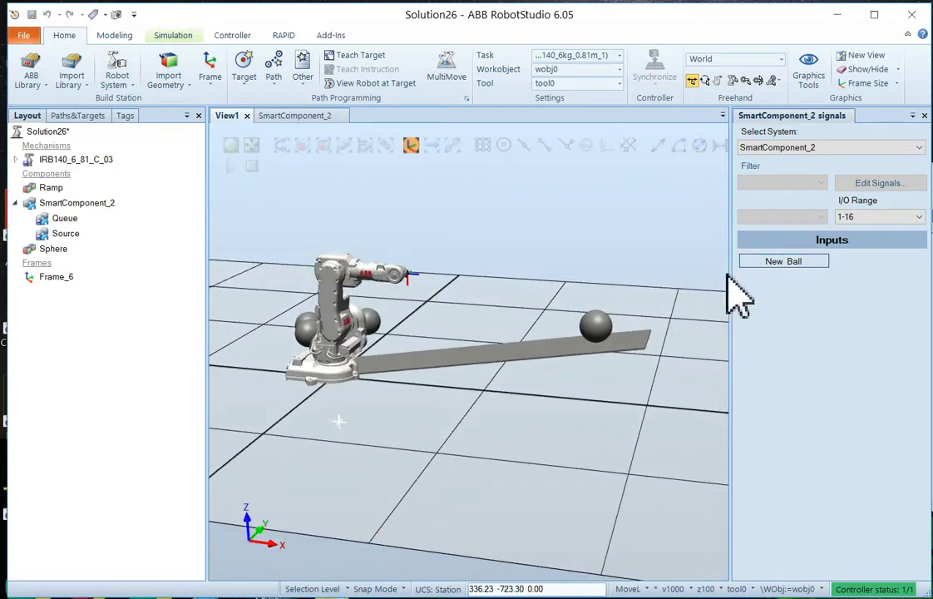
click(757, 266)
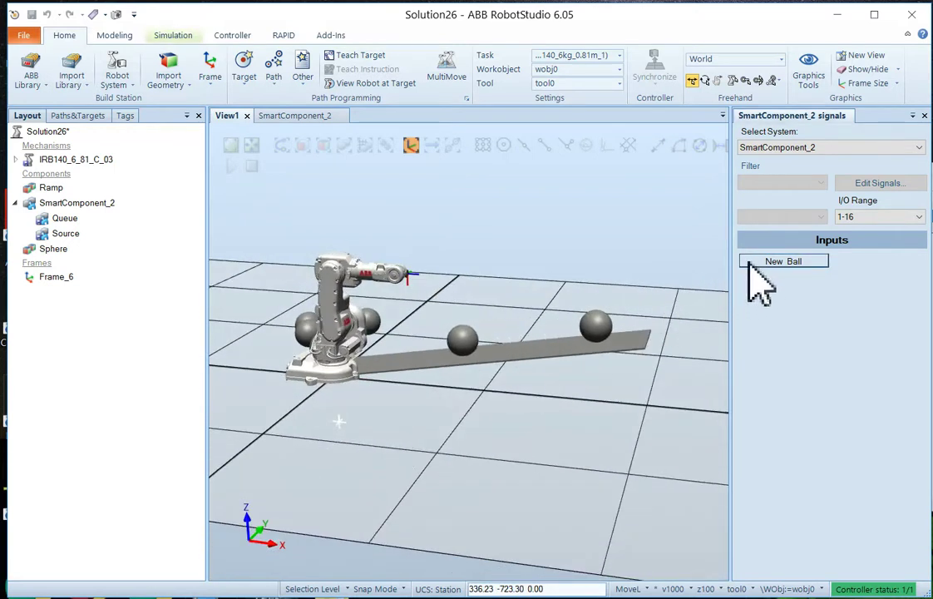
click(751, 264)
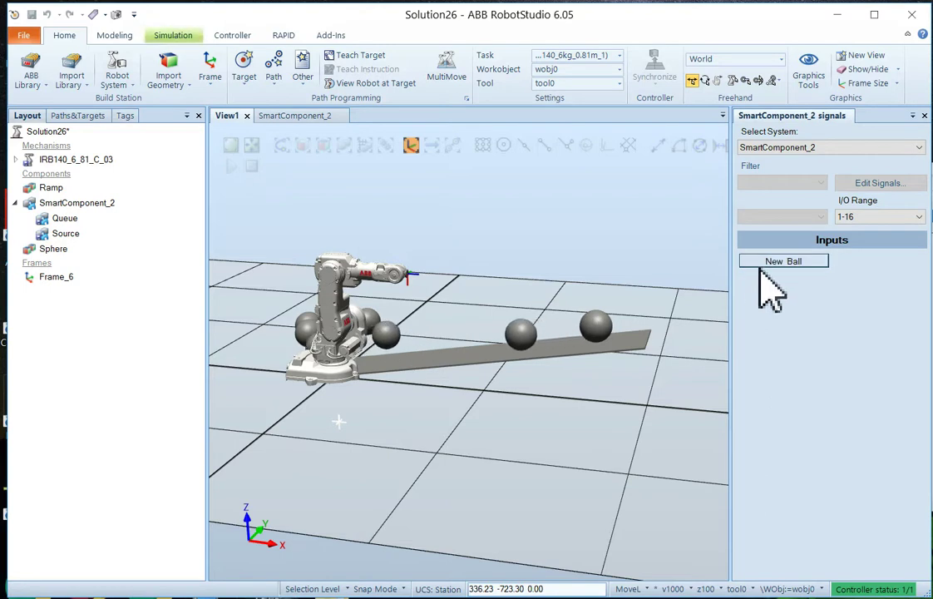